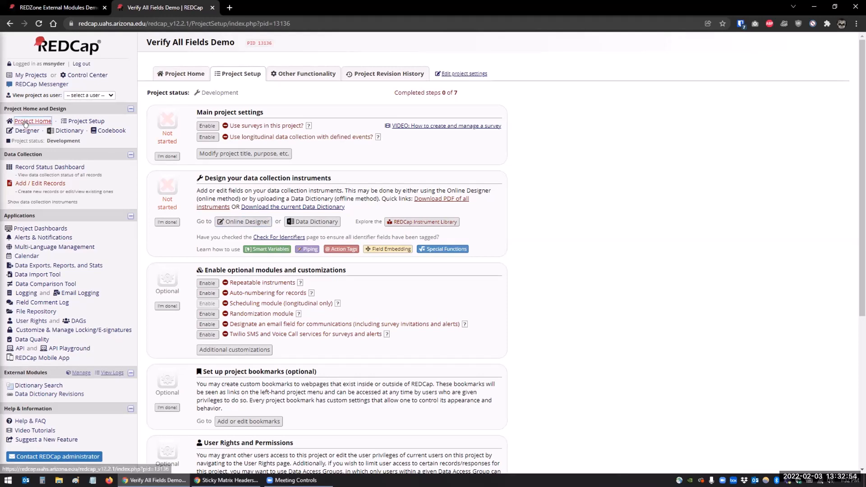
Try to create a new record from the record status dashboard and the Add / Edit Records page
left_click(42, 167)
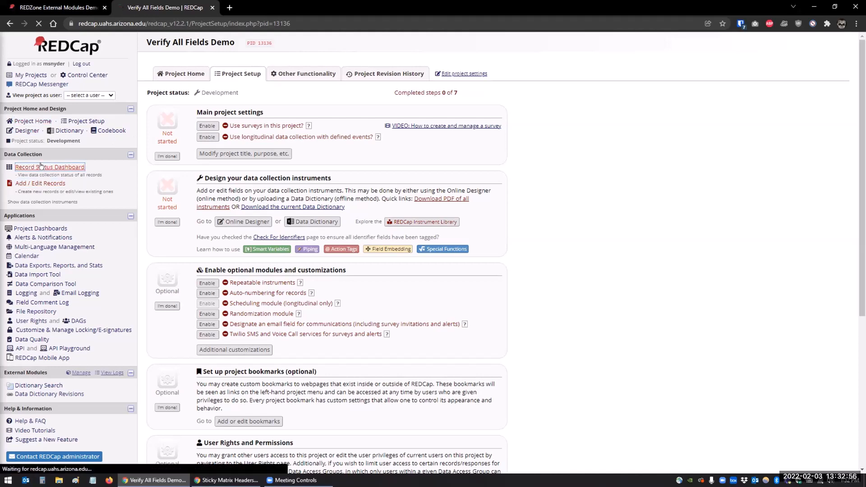
left_click(237, 183)
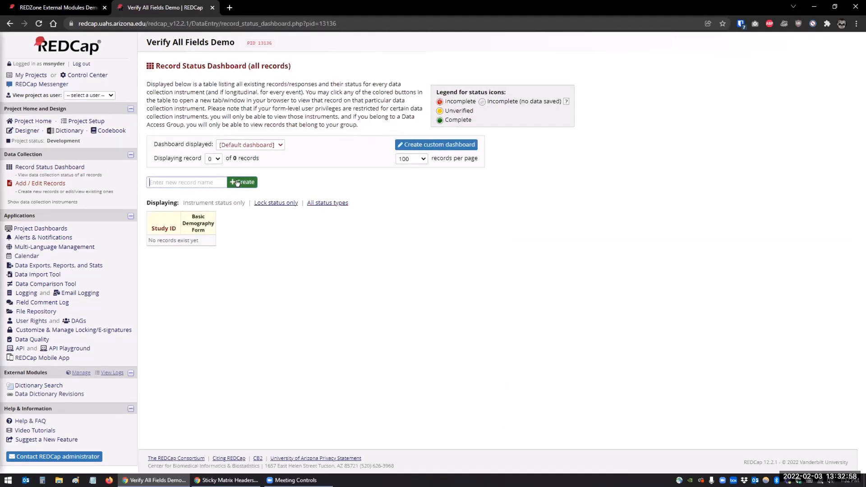
left_click(238, 183)
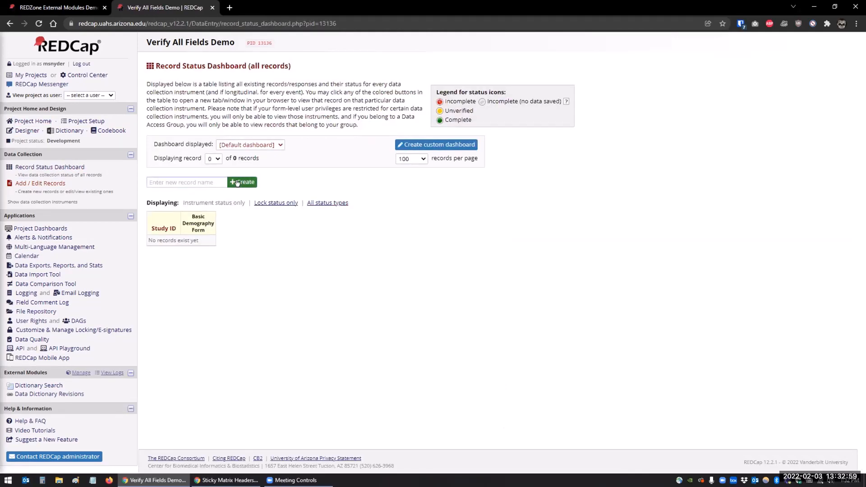
left_click(52, 183)
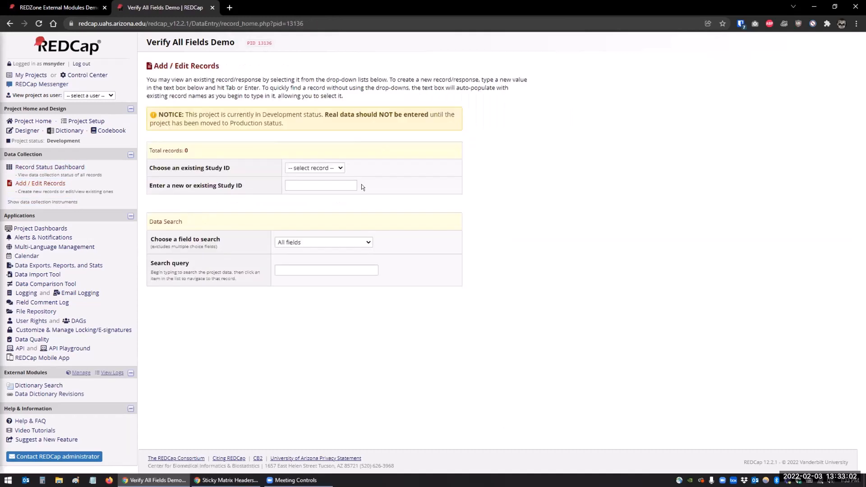
left_click(340, 167)
left_click(325, 185)
Enable auto-numbering for records in the project setup, then add a new record
left_click(91, 117)
left_click(200, 293)
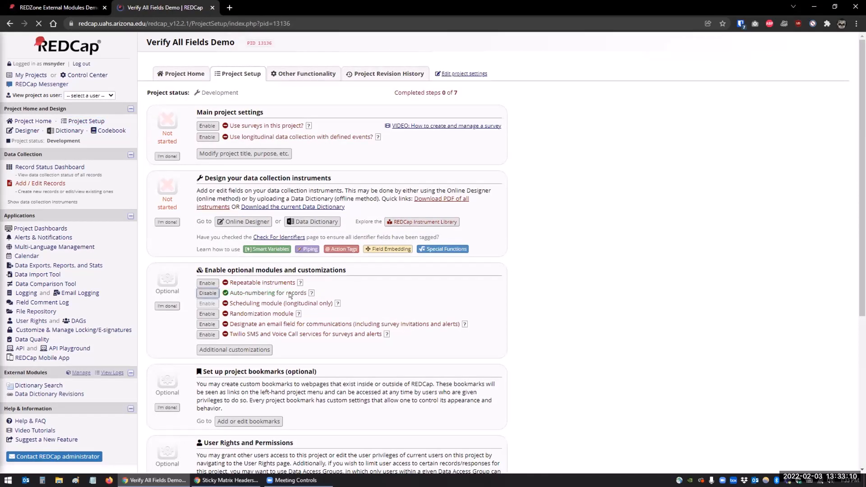
left_click(41, 183)
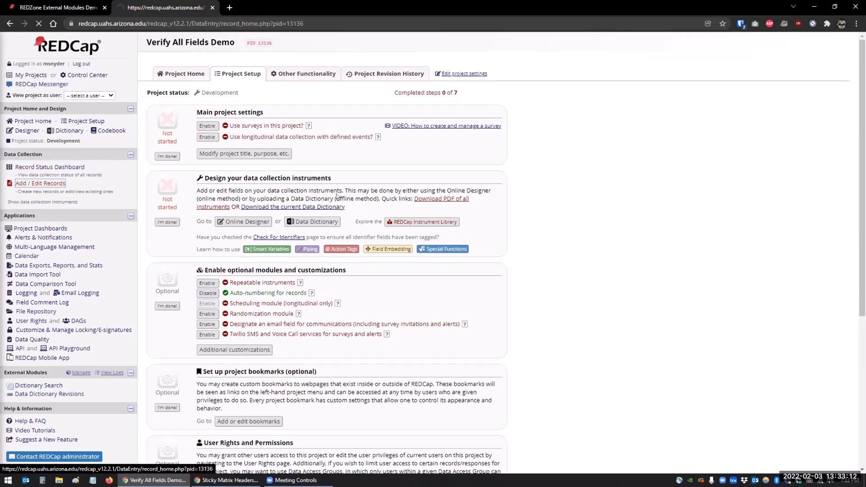
left_click(355, 177)
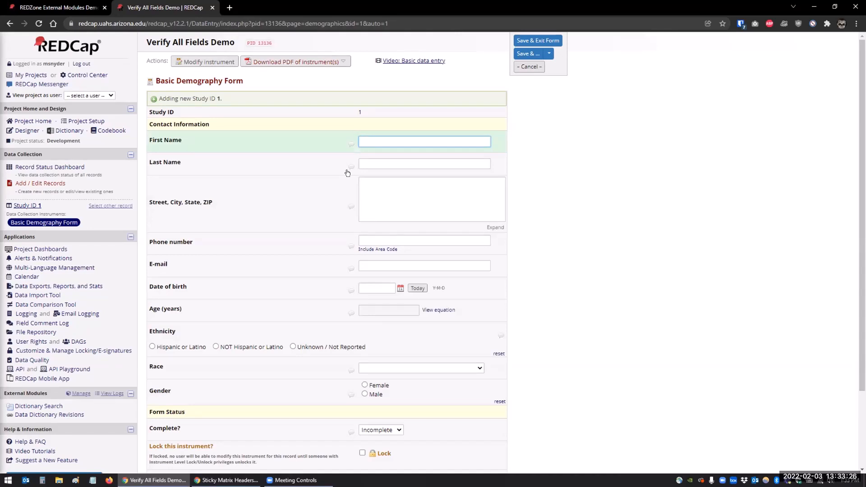
Try to open the First Name field's comment log before saving, and cancel
left_click(350, 144)
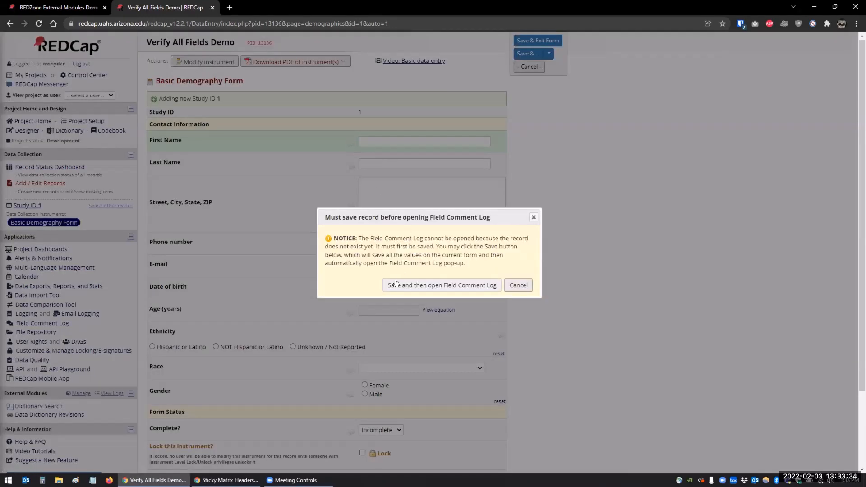
left_click(519, 285)
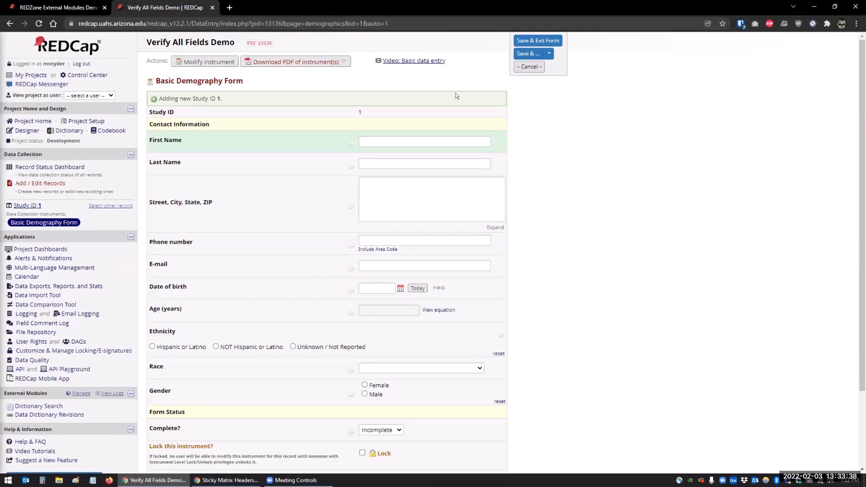
Enter the participant's first name and last name in the Basic Demography Form
left_click(396, 144)
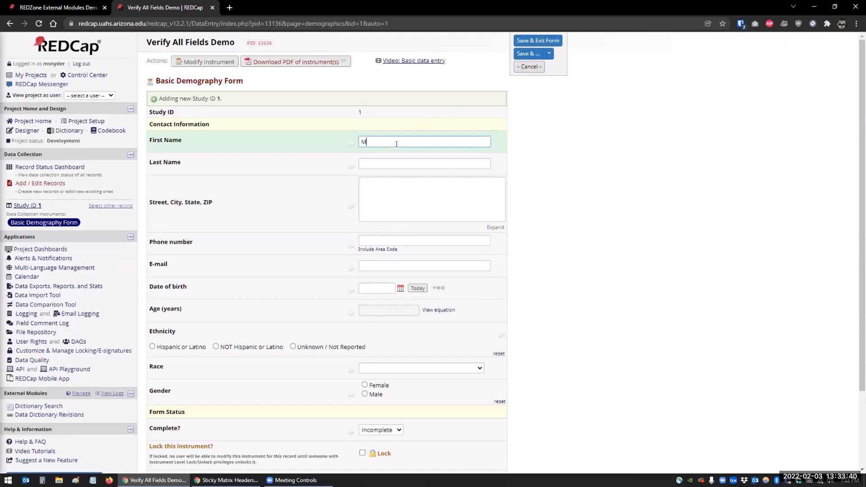
key("Tab")
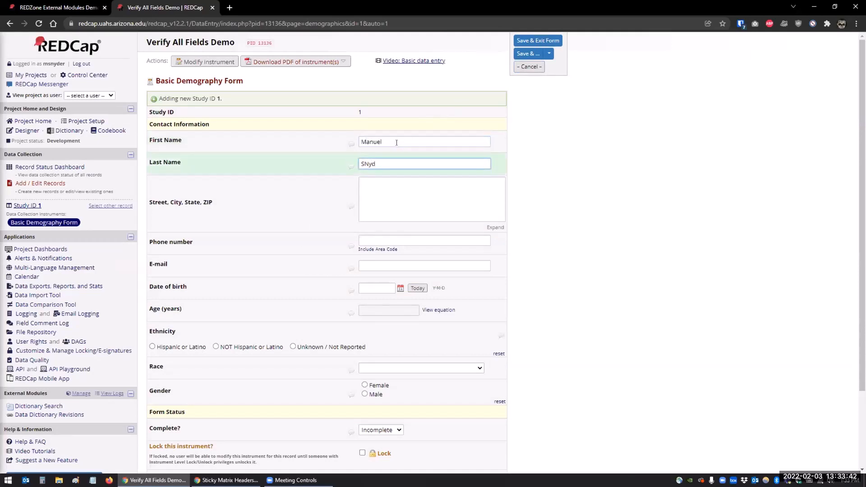
type("nyder")
Enter the participant's street, city, state and ZIP address
key("Tab")
type("1")
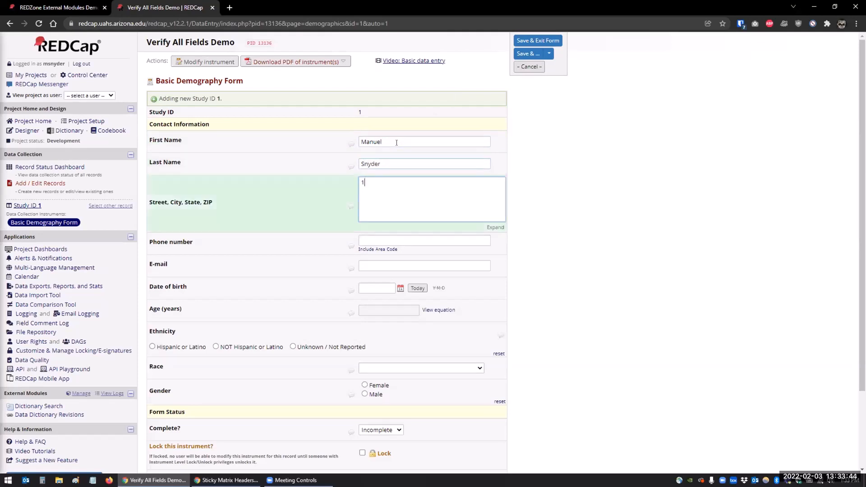
type("23 Fake Street, Tucson ,A")
key("BackSpace")
key("BackSpace")
key("BackSpace")
type(", AZ 85712")
Fill in the participant's phone number and e-mail address
key("Tab")
type("55")
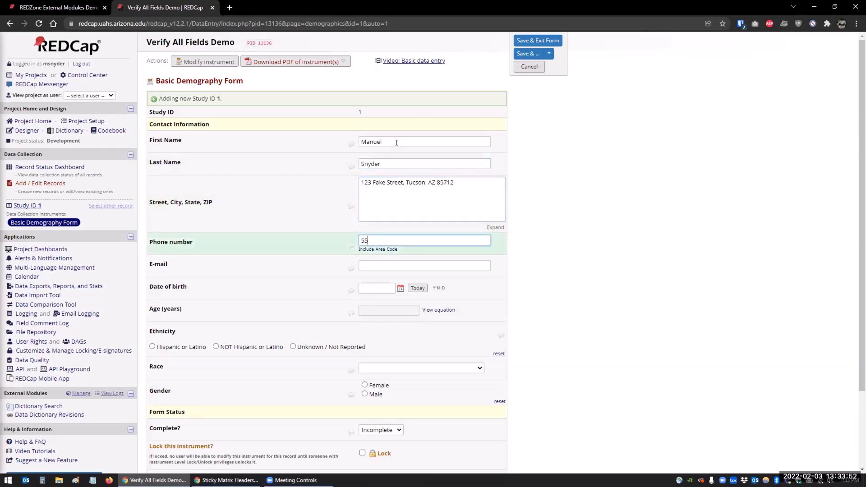
type("5) 555-5555")
key("Tab")
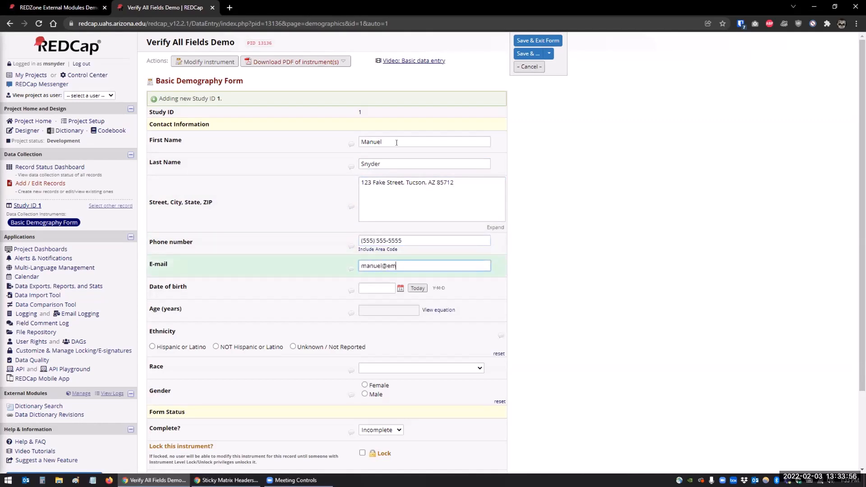
key("Tab")
Set the date of birth to today
left_click(418, 288)
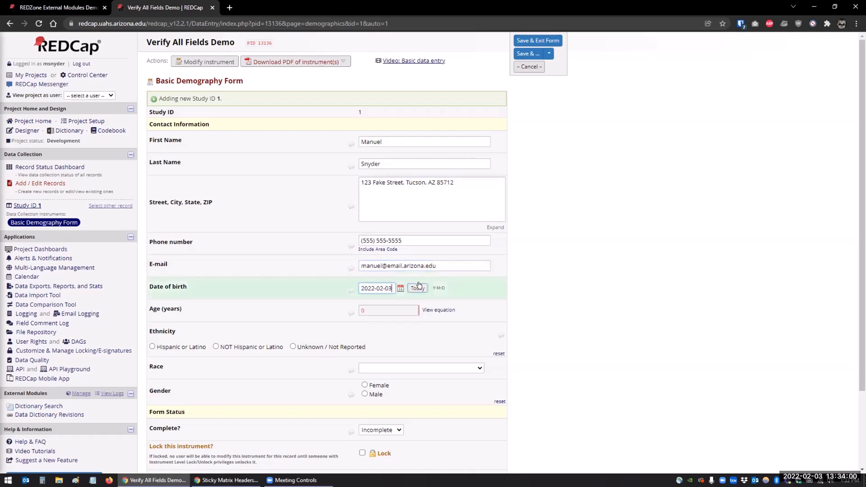
scroll(280, 341, "down", 1)
scroll(280, 342, "down", 1)
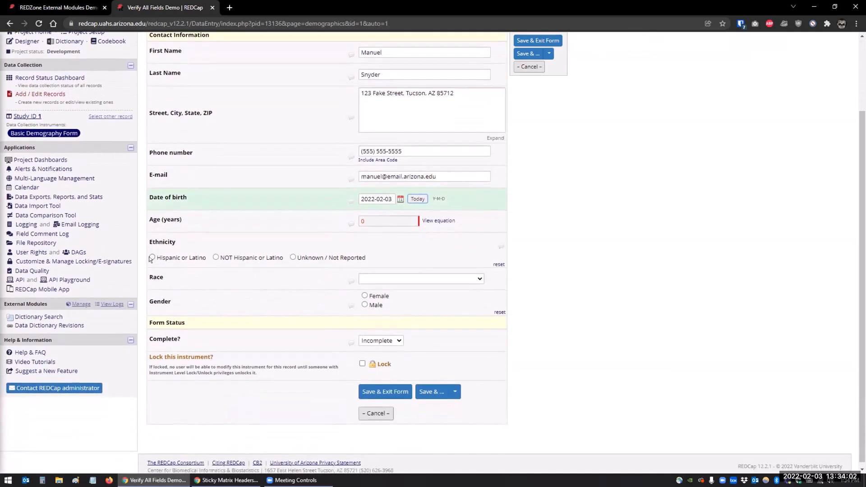
Choose Hispanic or Latino for ethnicity, White for race and Male for gender
left_click(152, 257)
left_click(395, 279)
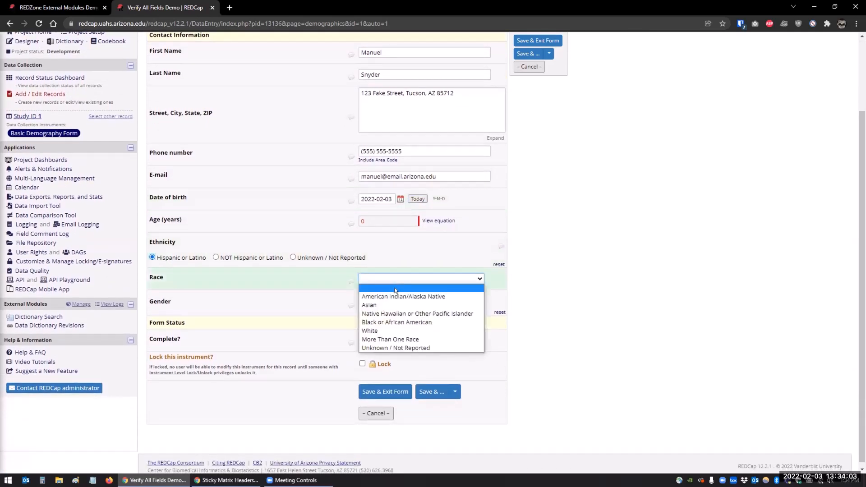
left_click(374, 329)
left_click(365, 304)
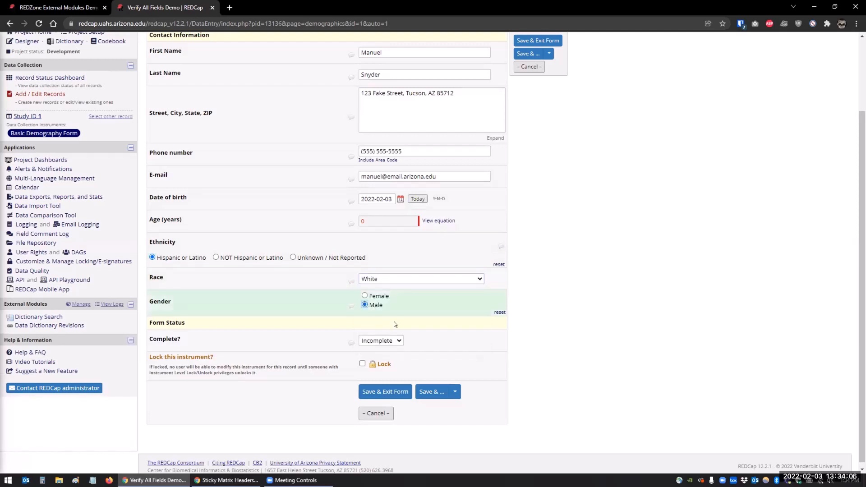
Save the record and stay on the form
left_click(454, 392)
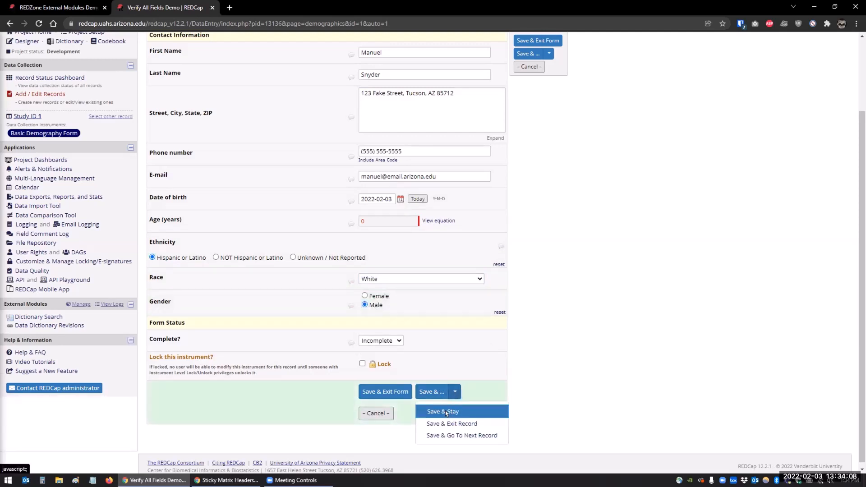
left_click(446, 410)
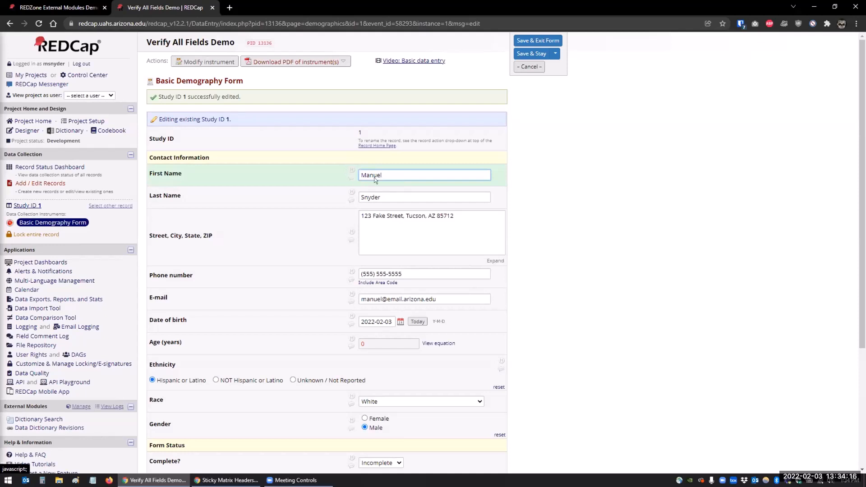
Change the street number in the address to 456 and save again
double_click(368, 215)
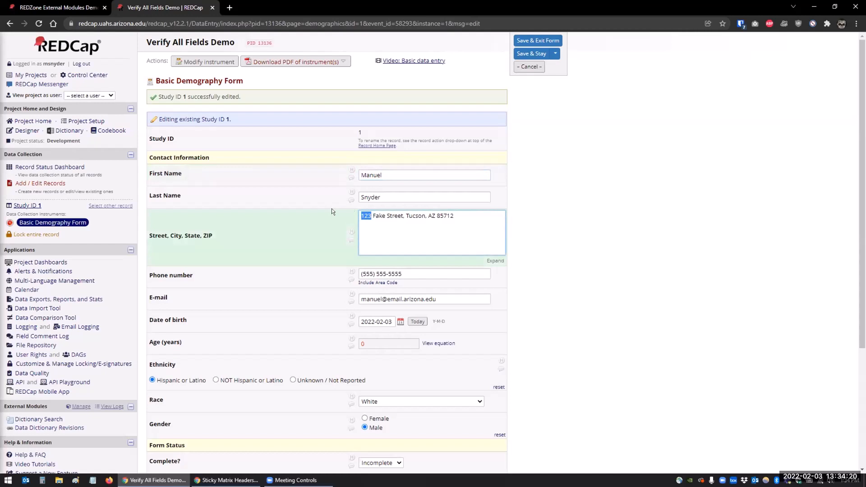
type("456")
left_click(531, 53)
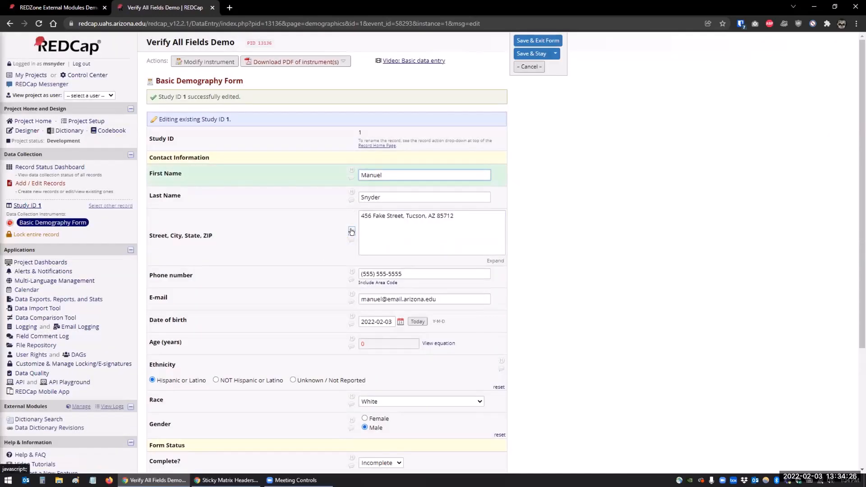
Open the address field's data history and close it
left_click(351, 228)
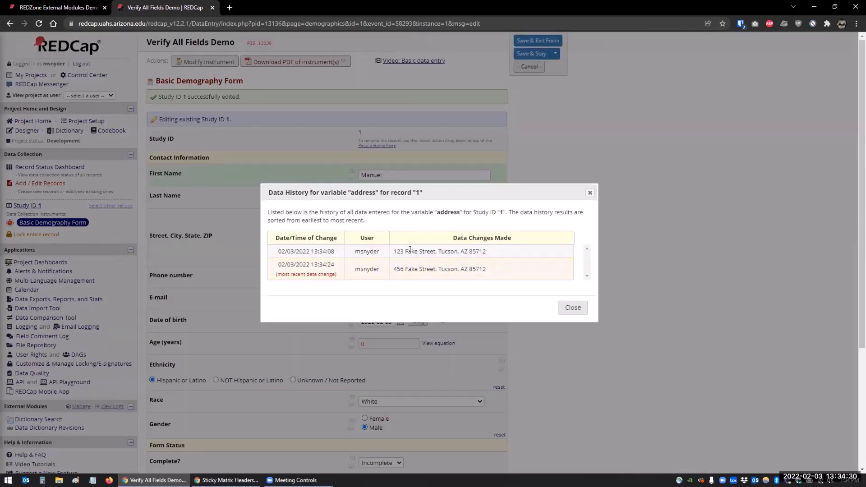
left_click(571, 308)
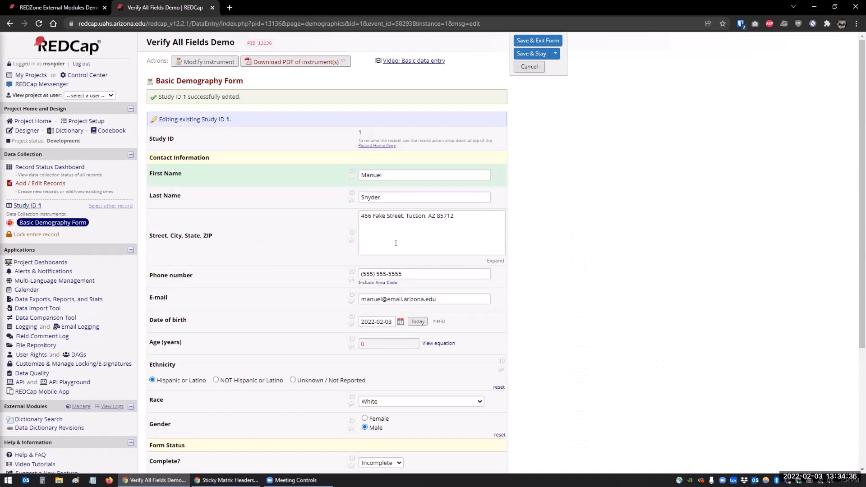
Add the comment "This is not a real phone number. Please check." to the phone number field
left_click(350, 279)
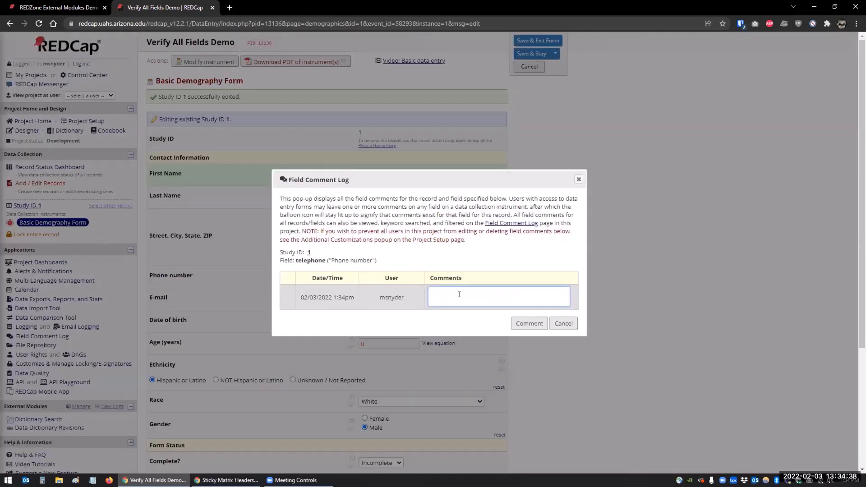
type("This is not a real phone number. Please check.")
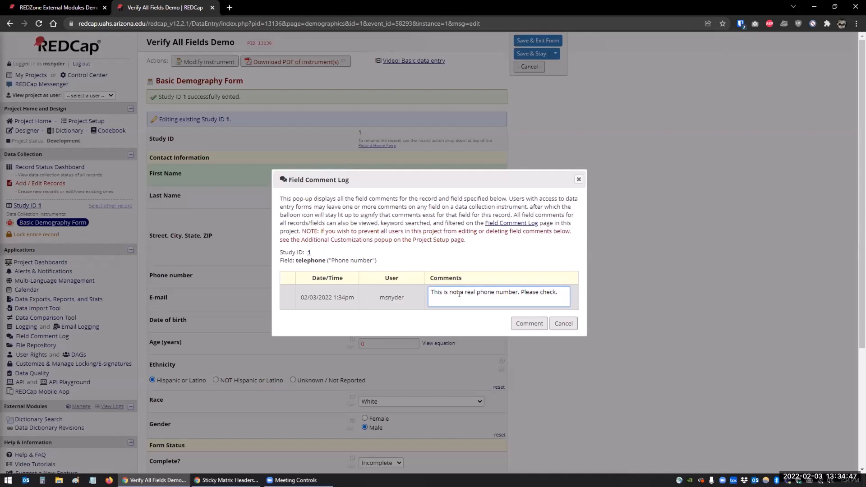
left_click(526, 324)
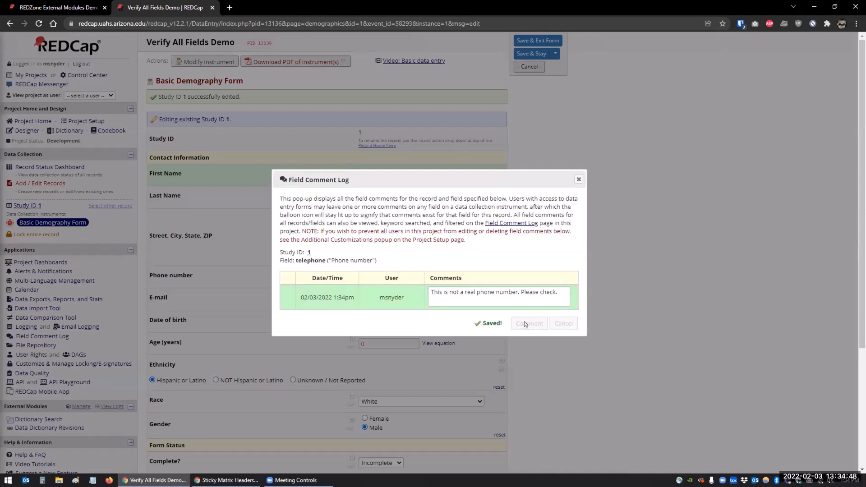
left_click(579, 179)
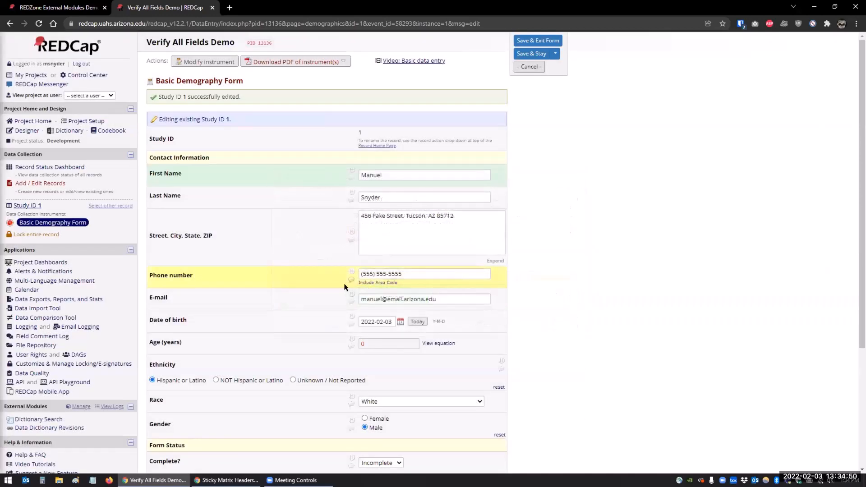
Reopen the phone number's comment log to review it, then cancel
left_click(380, 198)
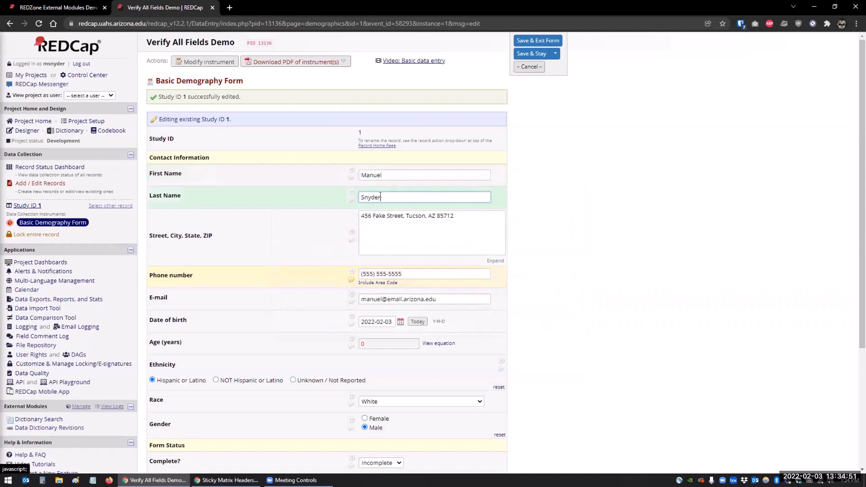
left_click(349, 281)
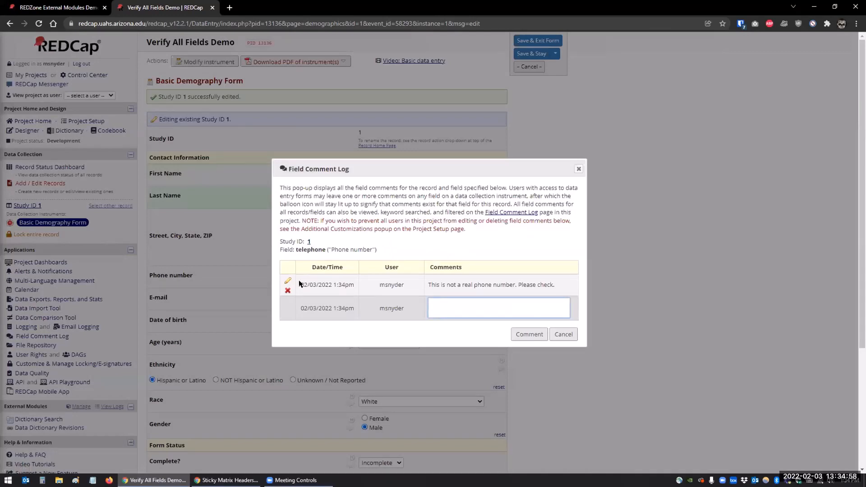
left_click(562, 335)
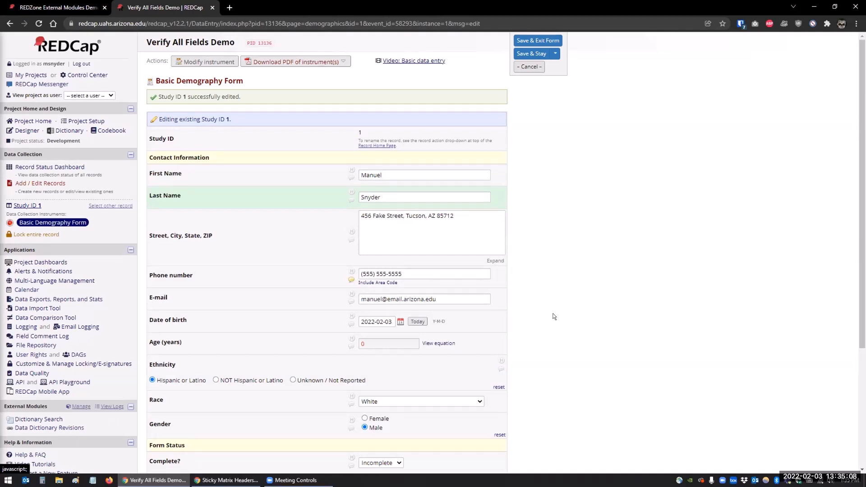
Enable the Data Resolution Workflow in the project's additional customizations, then close its instructions
left_click(80, 122)
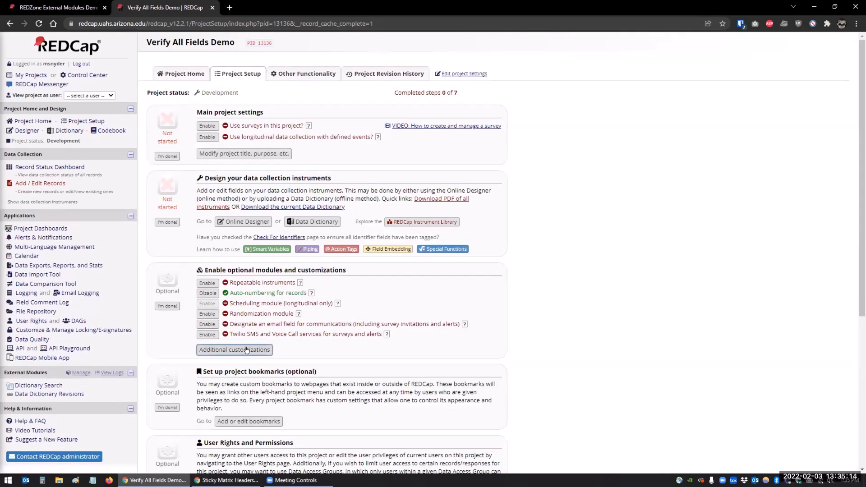
left_click(247, 352)
scroll(270, 302, "down", 3)
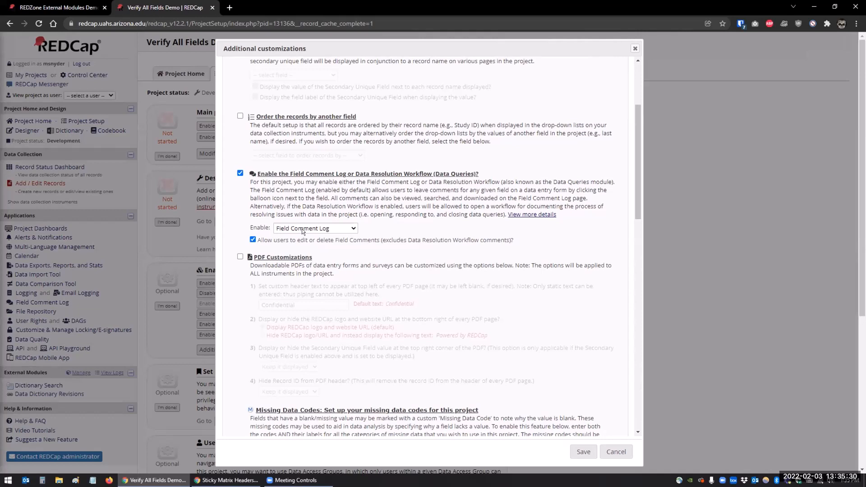
left_click(351, 227)
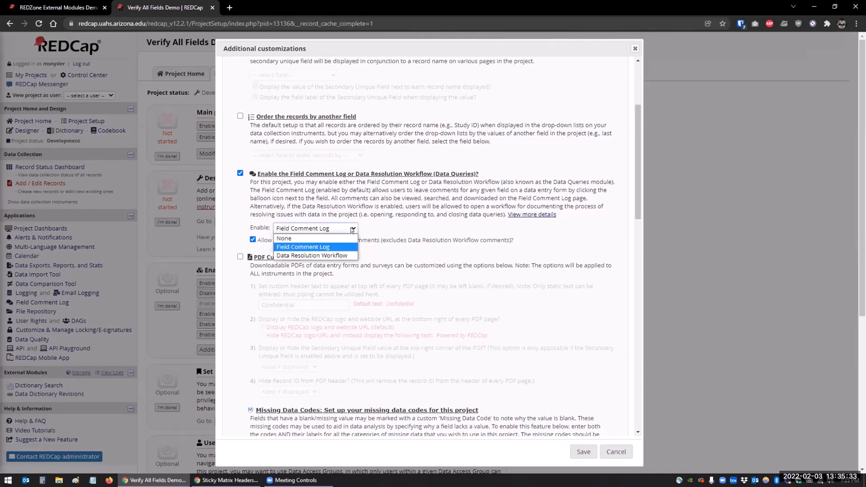
left_click(326, 256)
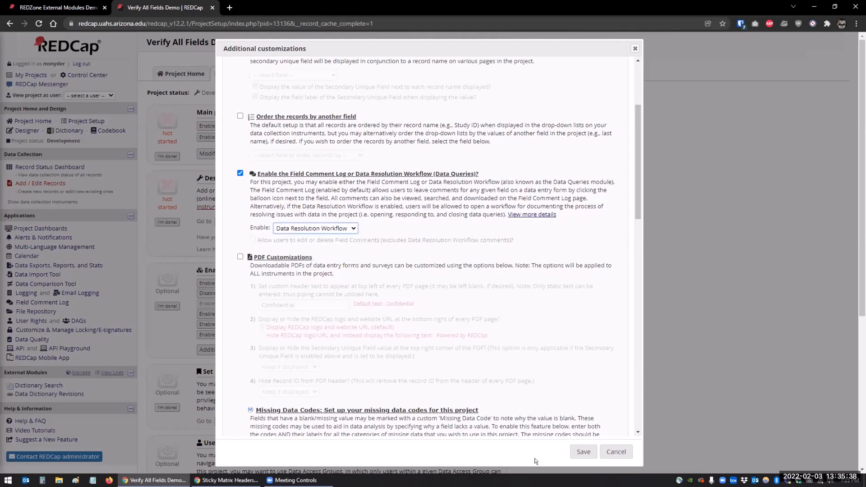
left_click(582, 452)
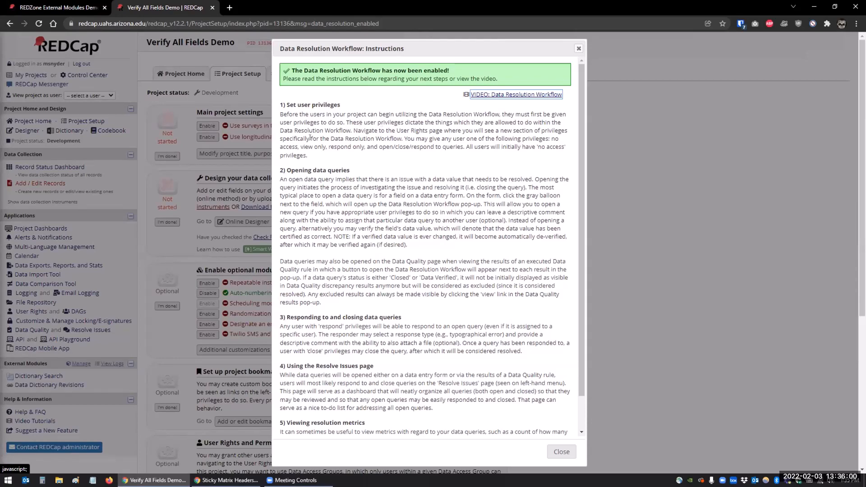
scroll(295, 134, "down", 2)
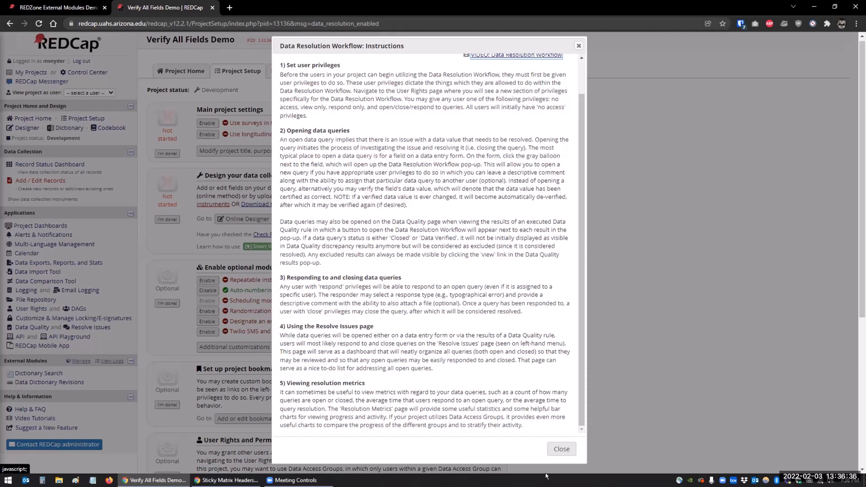
left_click(561, 449)
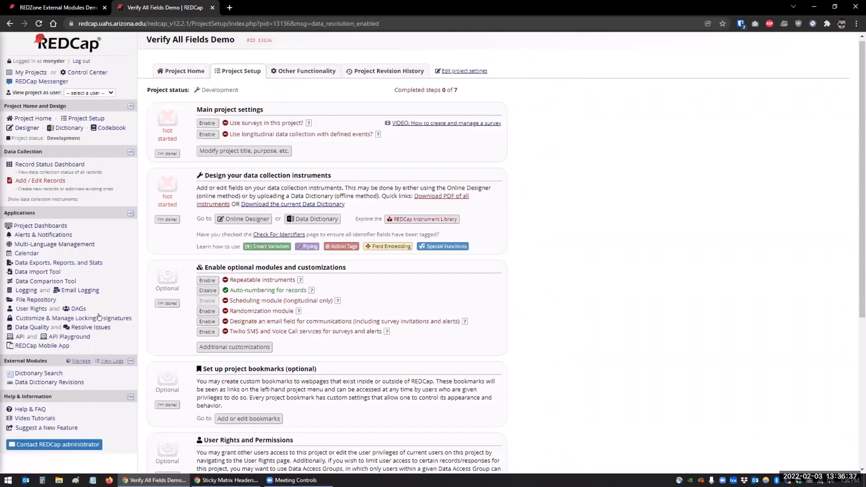
Grant the project user Data Resolution Workflow rights to open, close, and respond to queries
left_click(33, 310)
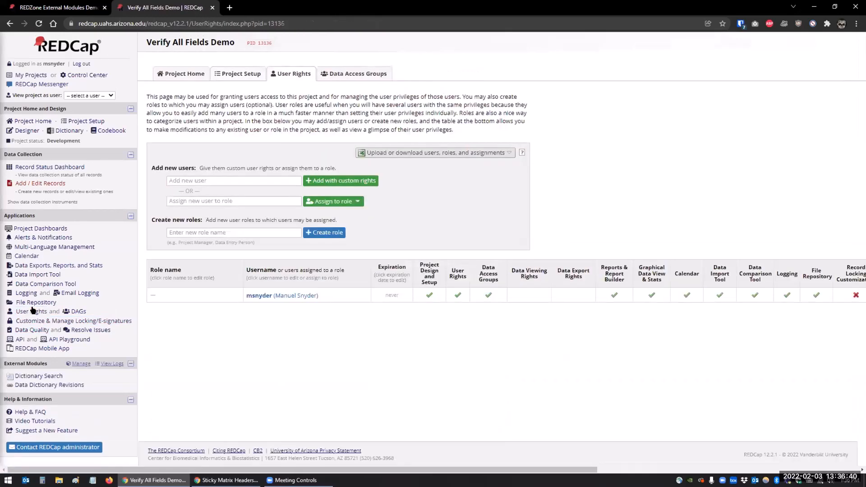
left_click(283, 296)
left_click(364, 296)
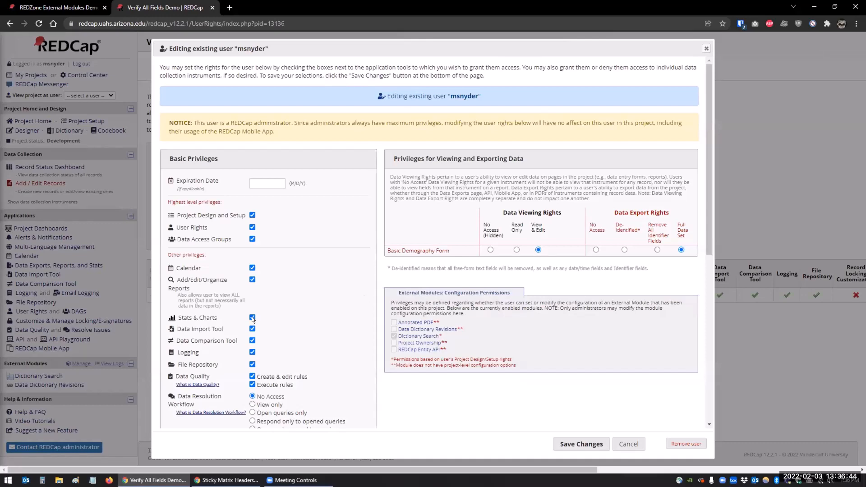
scroll(205, 217, "down", 4)
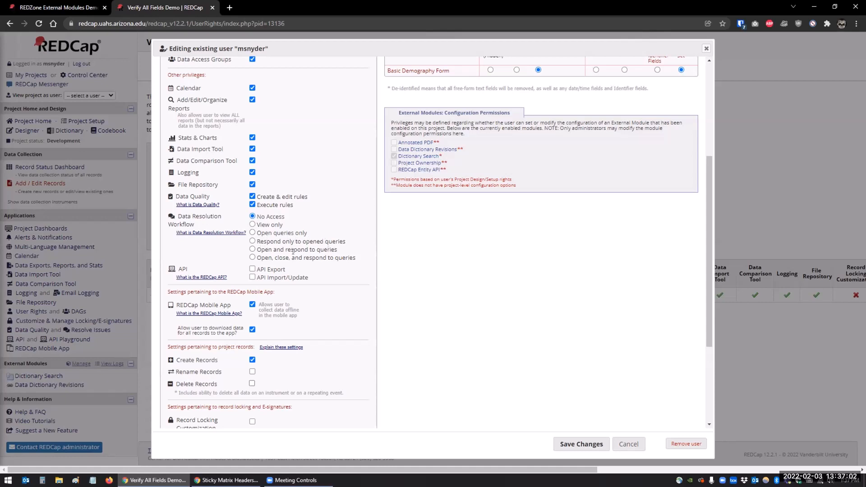
left_click(252, 257)
left_click(560, 442)
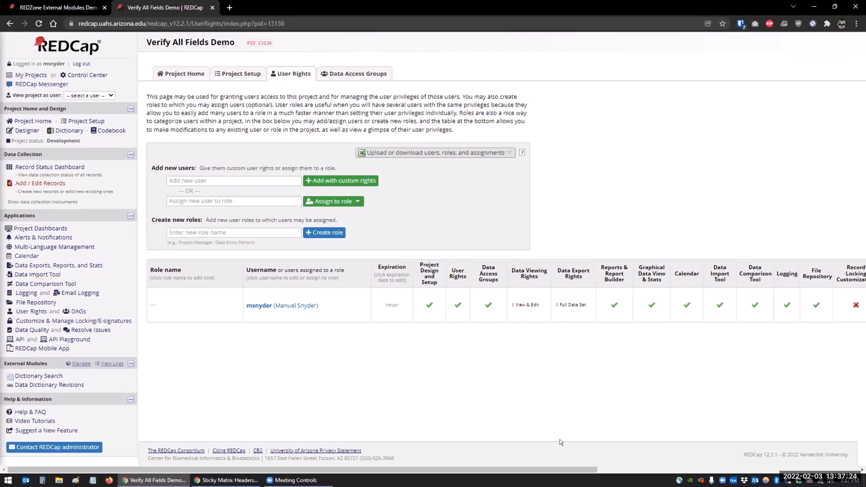
Search the available external modules for verify and enable the Verify all module
left_click(80, 364)
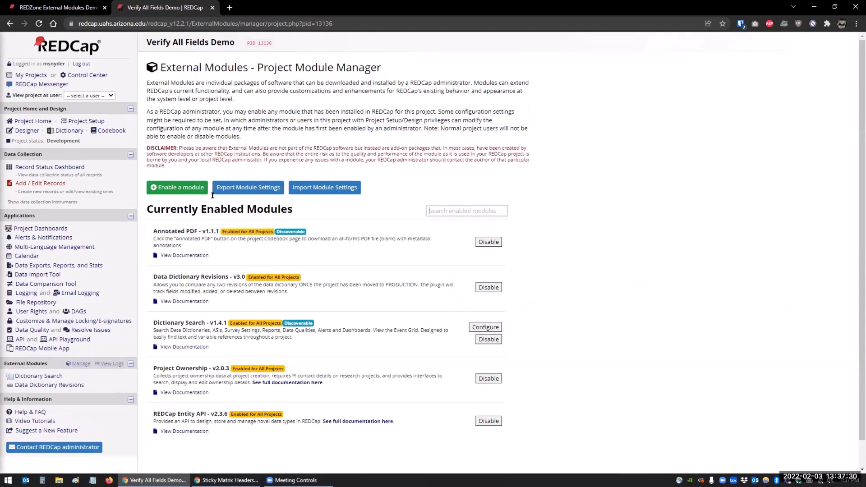
left_click(185, 187)
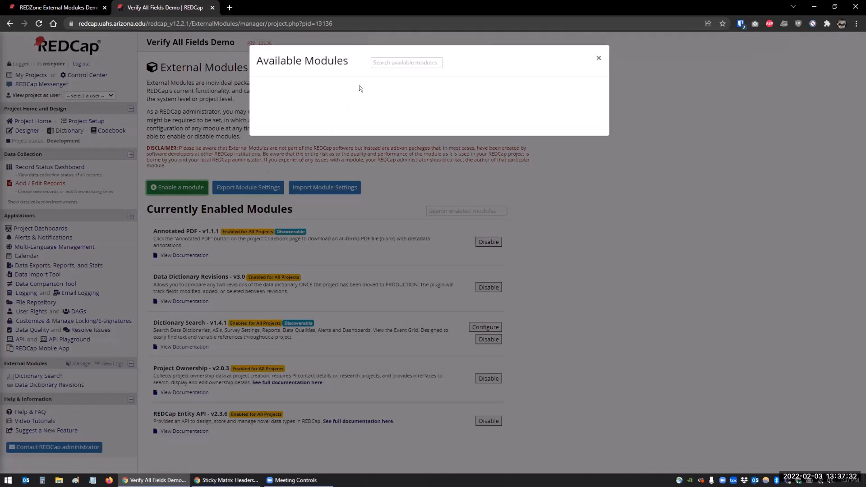
left_click(378, 62)
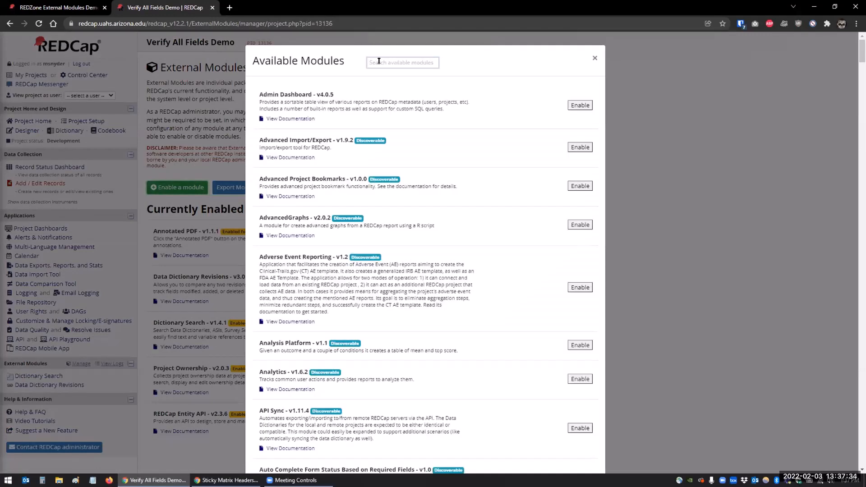
type("verify")
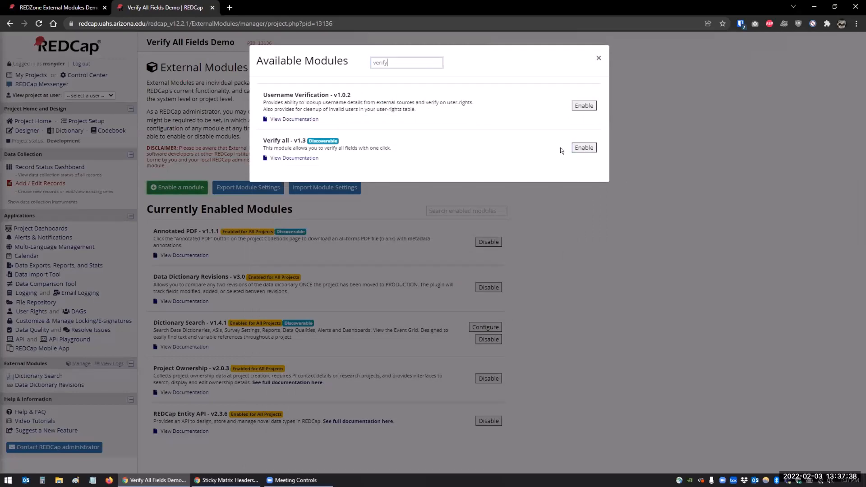
left_click(583, 149)
left_click(583, 149)
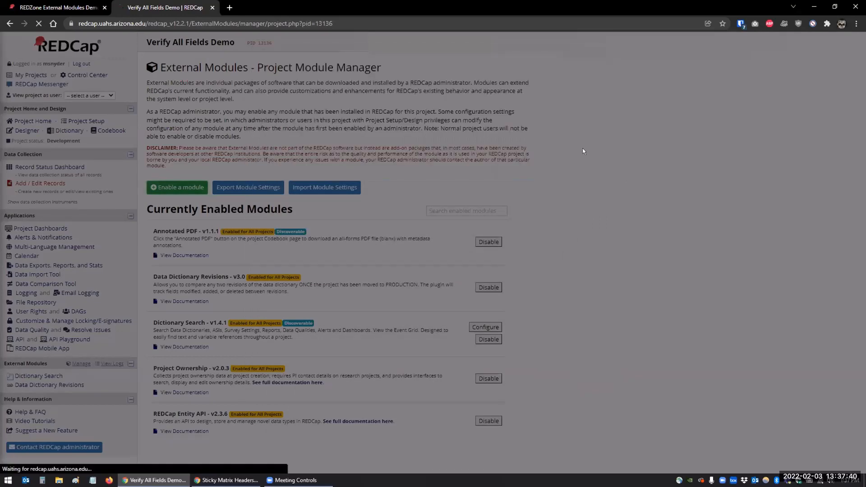
Open the Verify all module's configuration and save it without changes
scroll(583, 151, "down", 2)
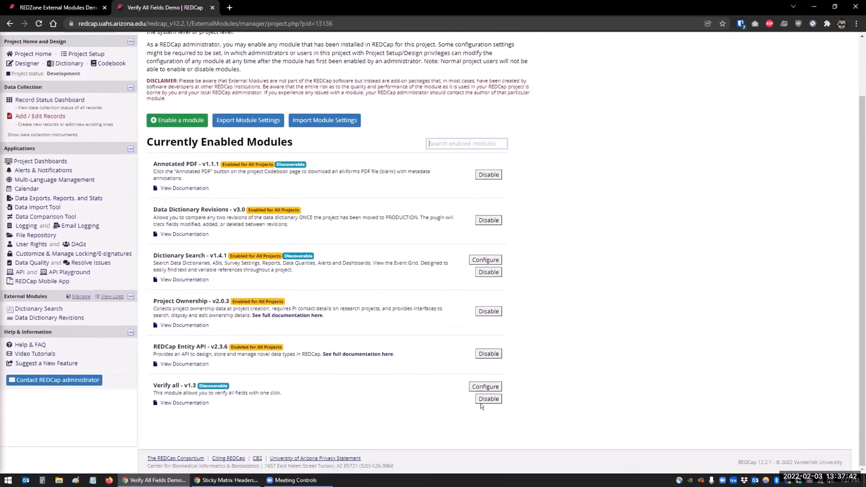
left_click(480, 387)
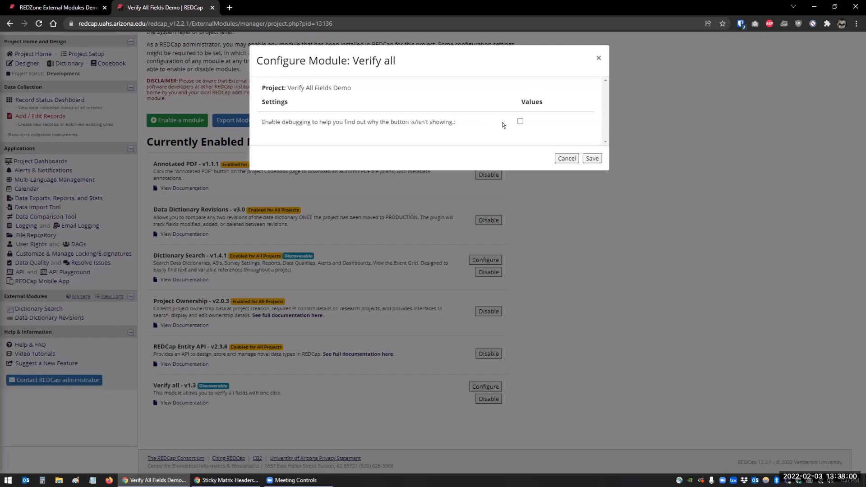
left_click(583, 157)
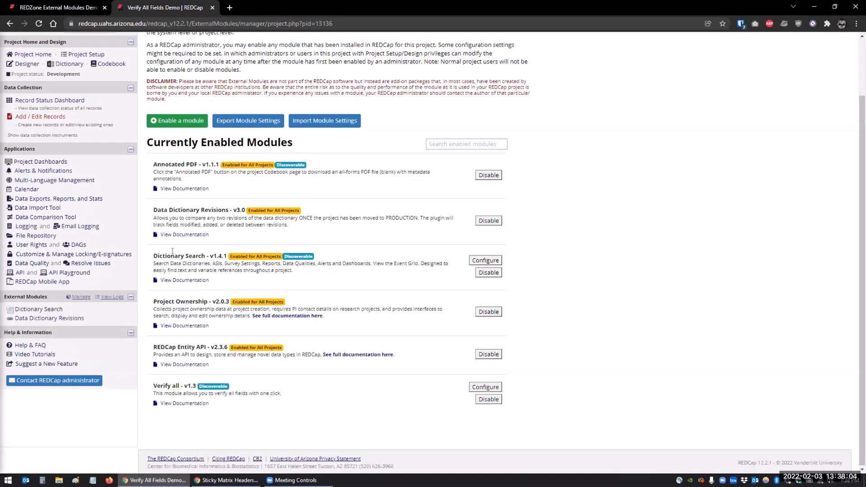
Open Study ID 1's Basic Demography Form and attempt to verify all of its fields
left_click(26, 168)
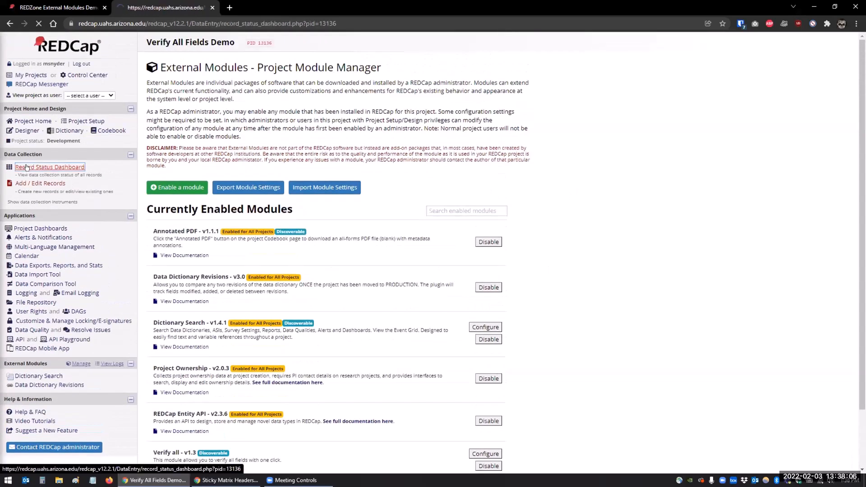
left_click(196, 237)
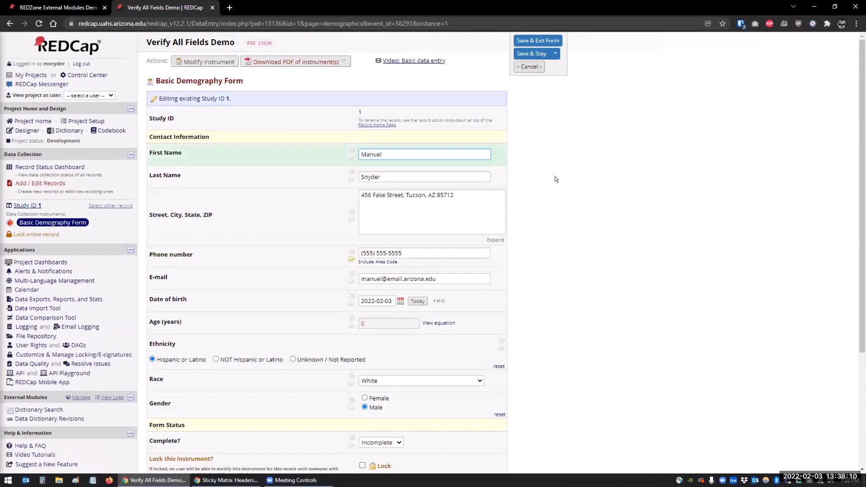
scroll(555, 176, "down", 4)
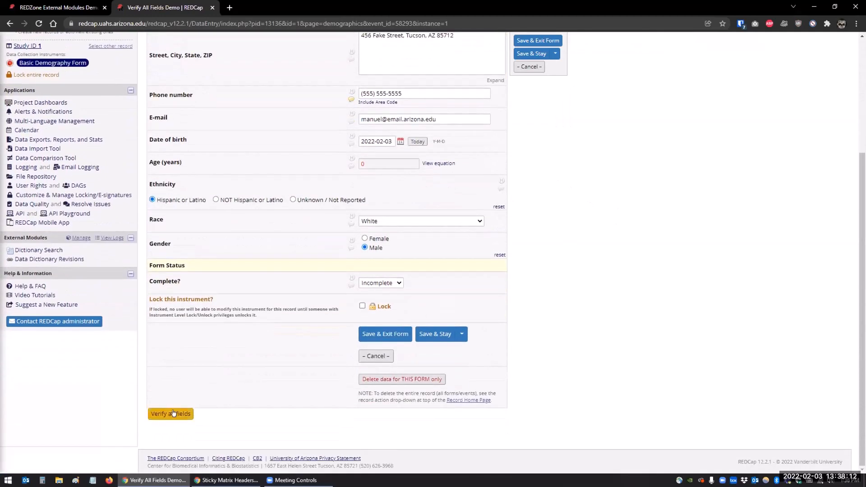
left_click(173, 414)
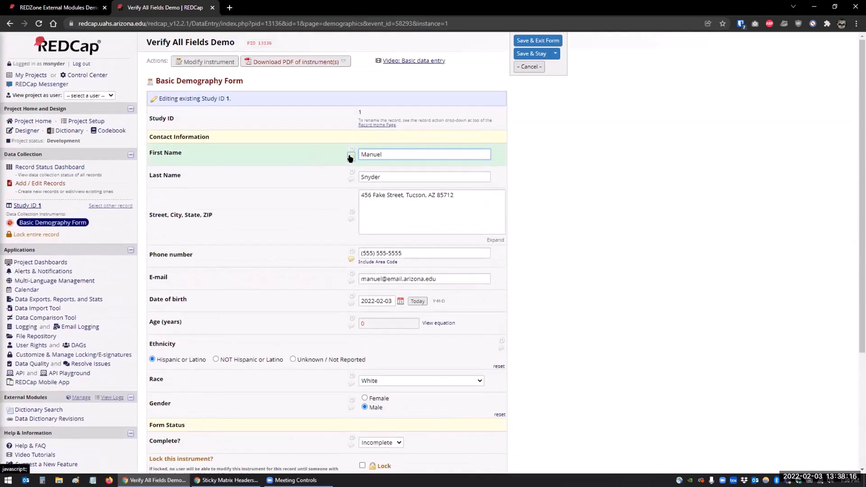
Open the first name's Data Resolution Workflow and close it
left_click(351, 157)
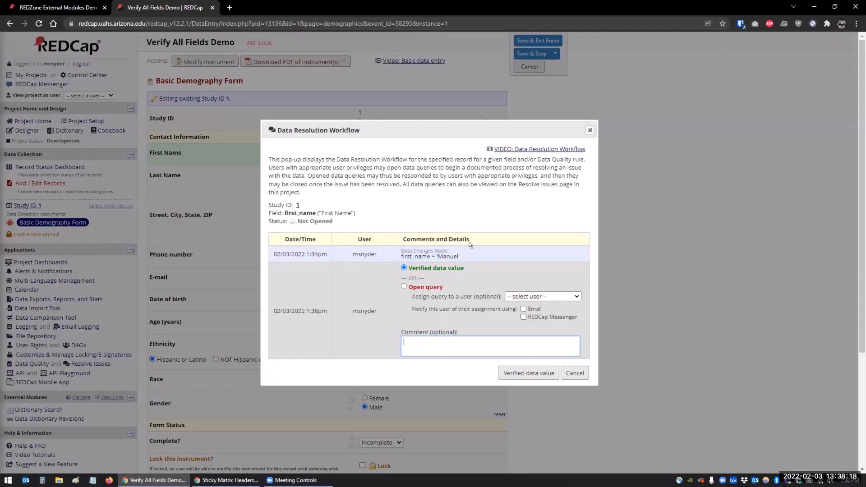
left_click(590, 129)
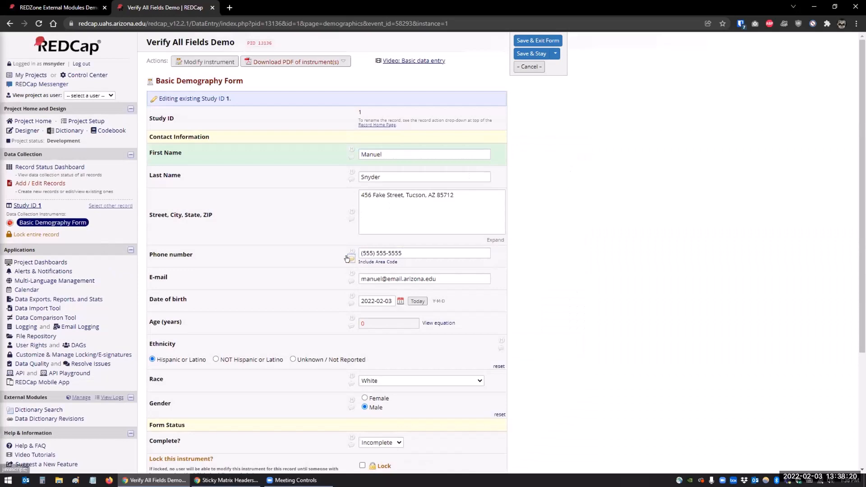
Start opening a query on the phone number with a user assignment, then cancel
left_click(352, 258)
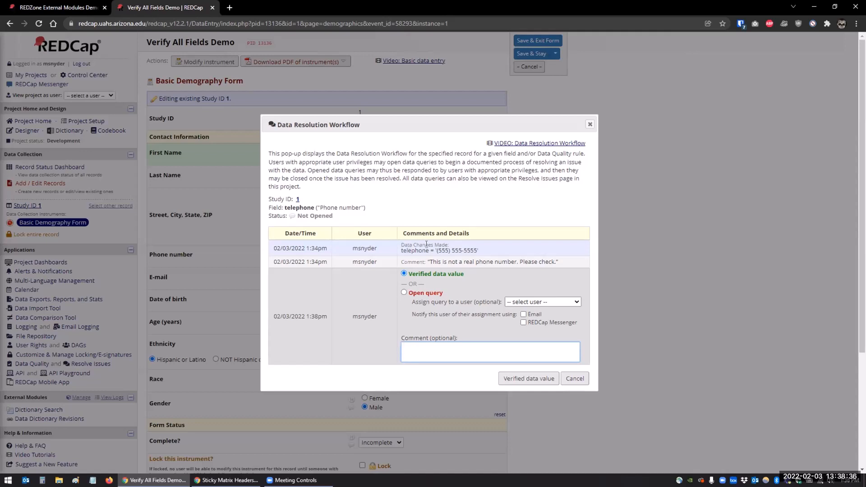
left_click(404, 293)
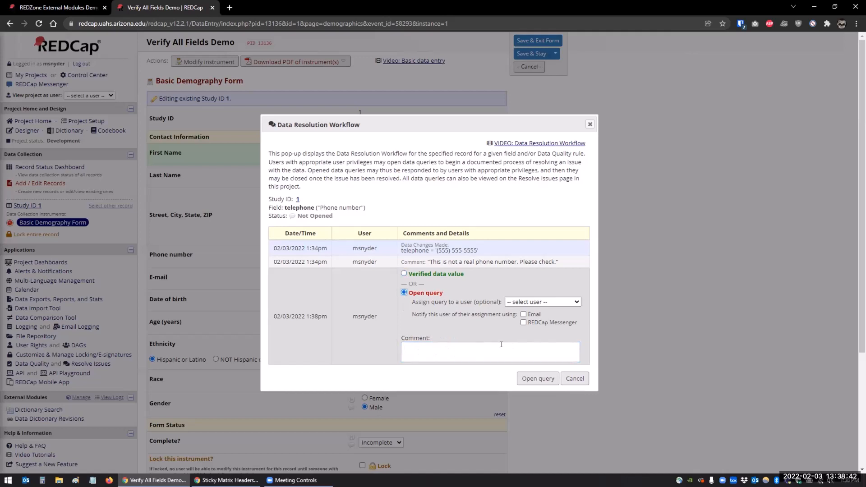
left_click(531, 302)
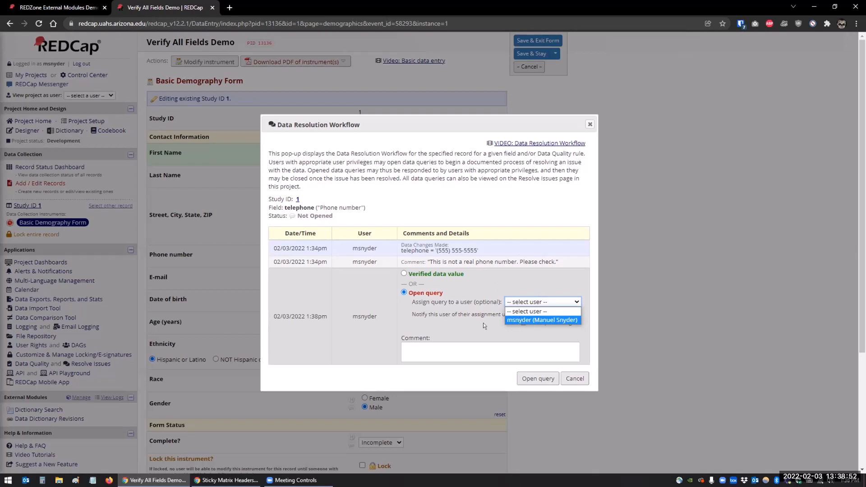
left_click(495, 323)
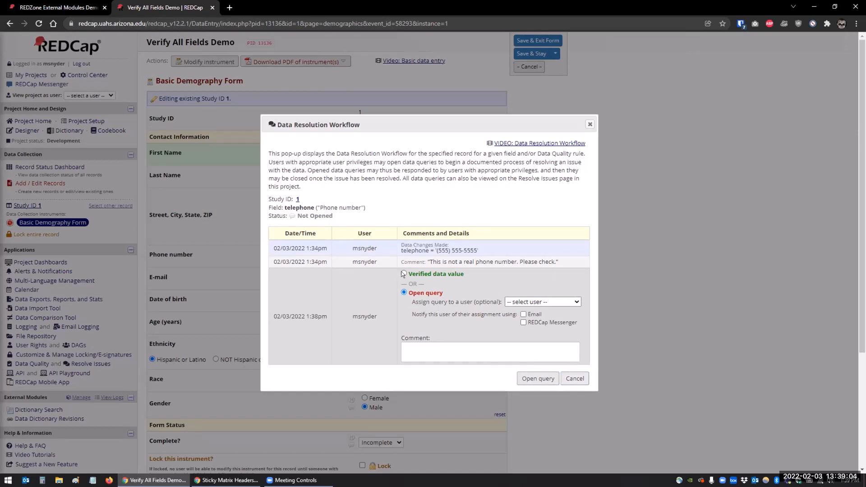
left_click(575, 378)
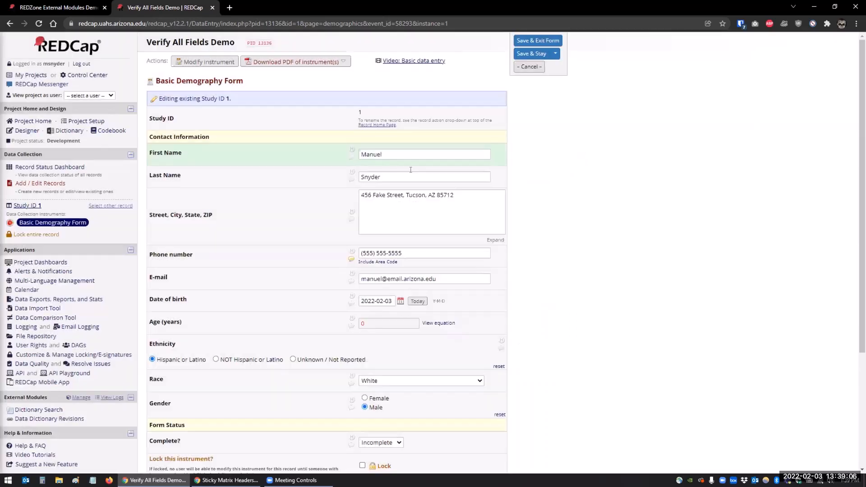
Mark the first name's value as verified data in its Data Resolution Workflow
left_click(348, 152)
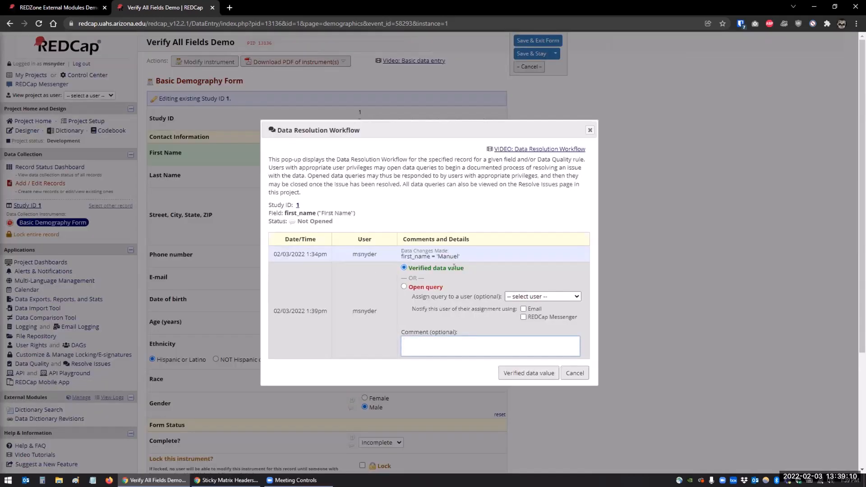
left_click(527, 374)
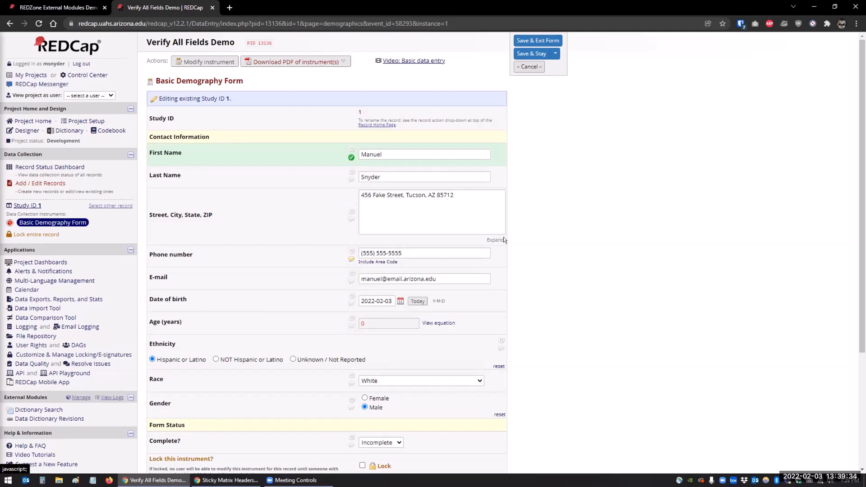
Verify all remaining fields on the form with the Verify all module
scroll(496, 230, "down", 2)
scroll(374, 128, "up", 1)
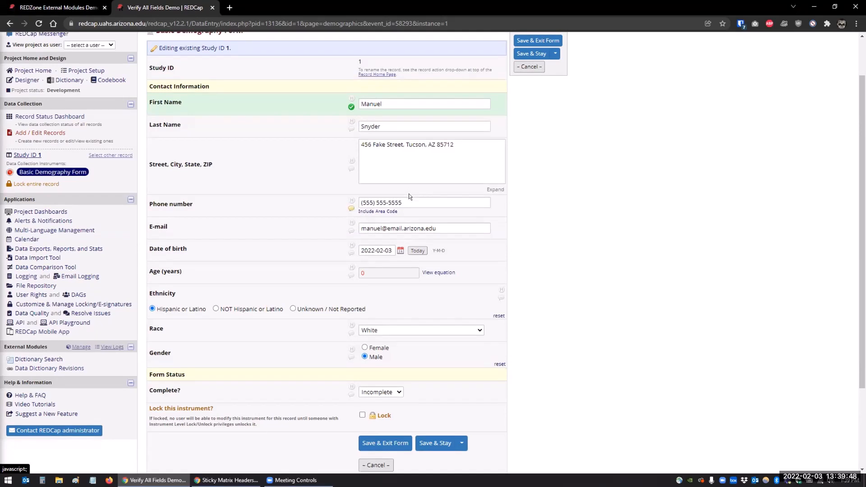
scroll(408, 193, "down", 3)
left_click(172, 414)
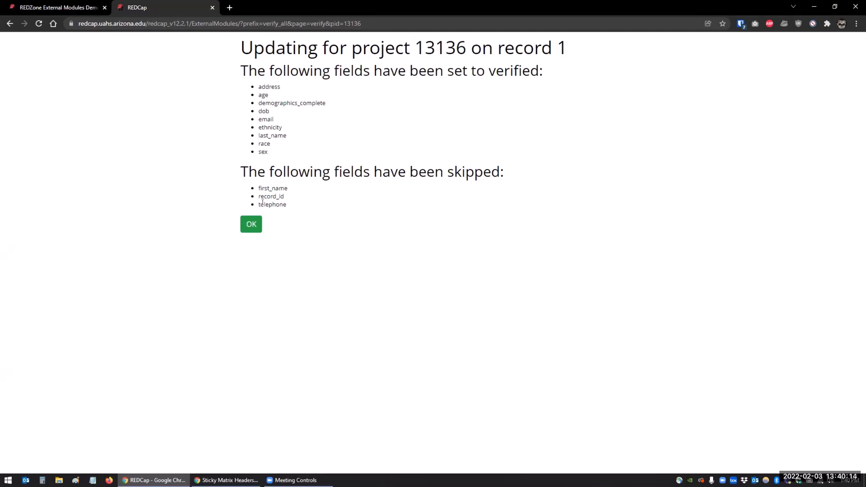
Leave the verification summary and open the phone number's Data Resolution Workflow, closing it without changes
left_click(252, 223)
left_click(251, 223)
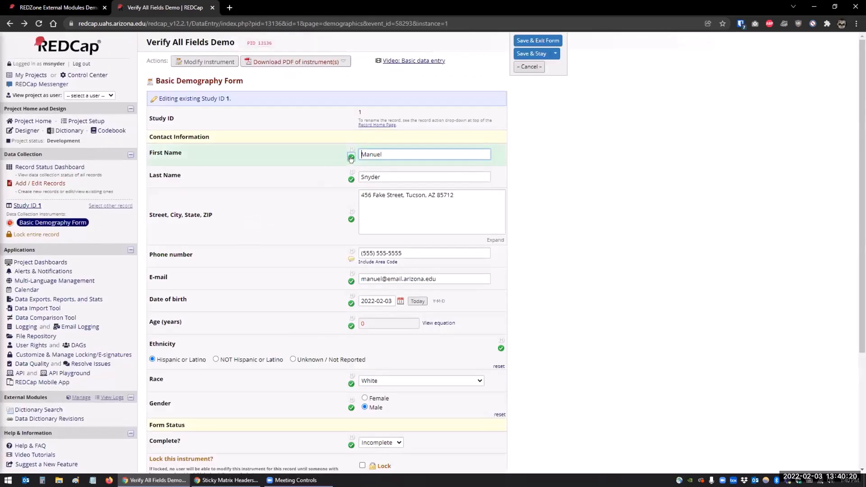
scroll(359, 323, "down", 2)
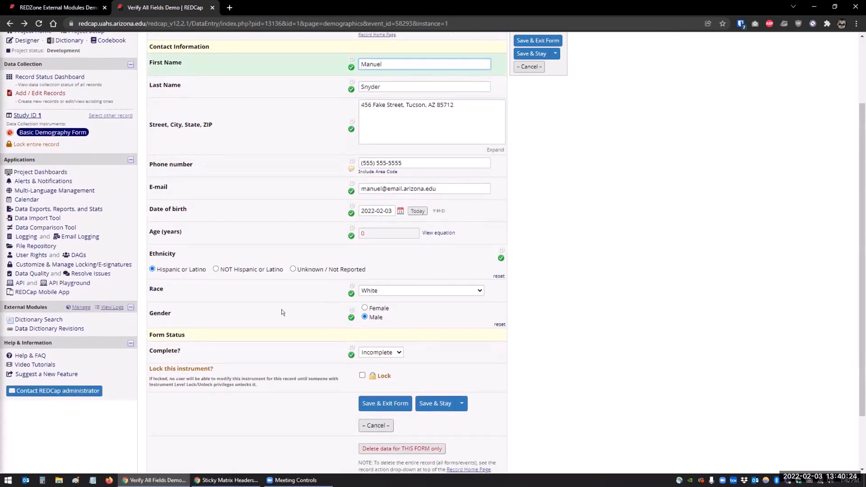
scroll(282, 312, "up", 2)
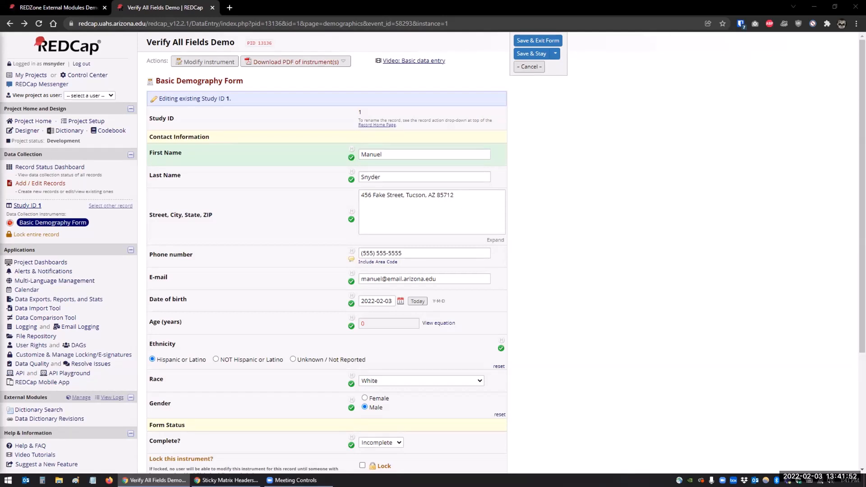
left_click(350, 260)
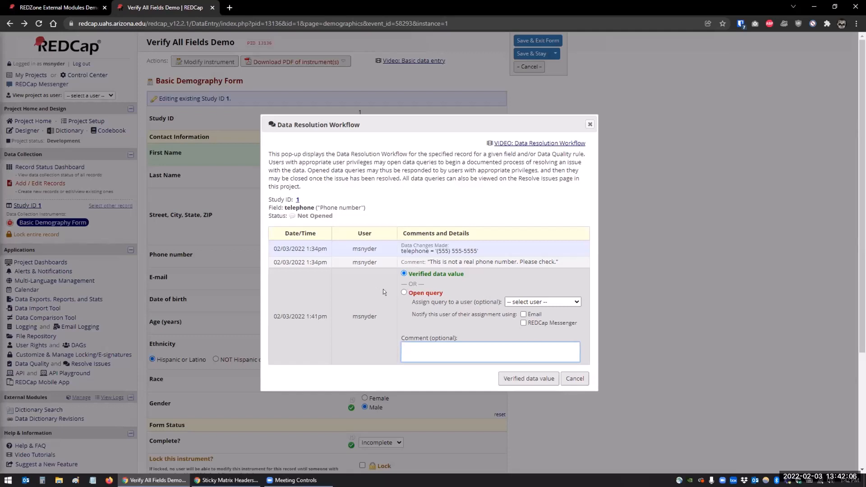
left_click(574, 380)
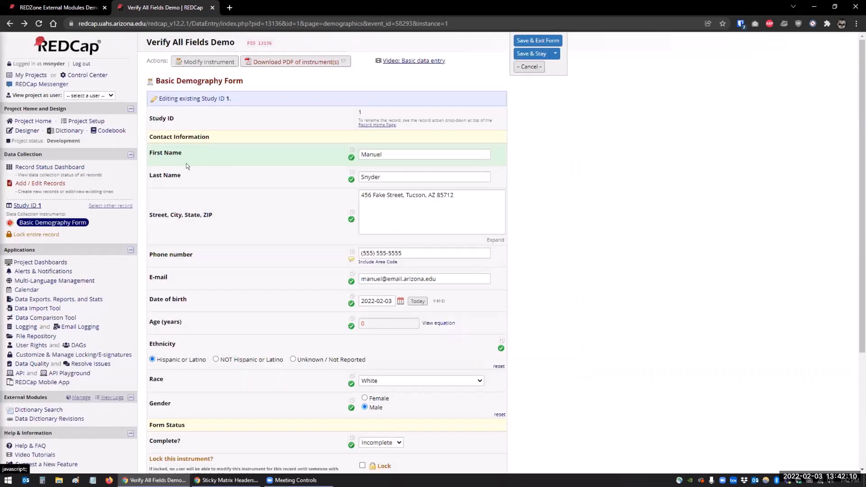
Create a new record from the Add / Edit Records page and fill in its first and last name
left_click(21, 203)
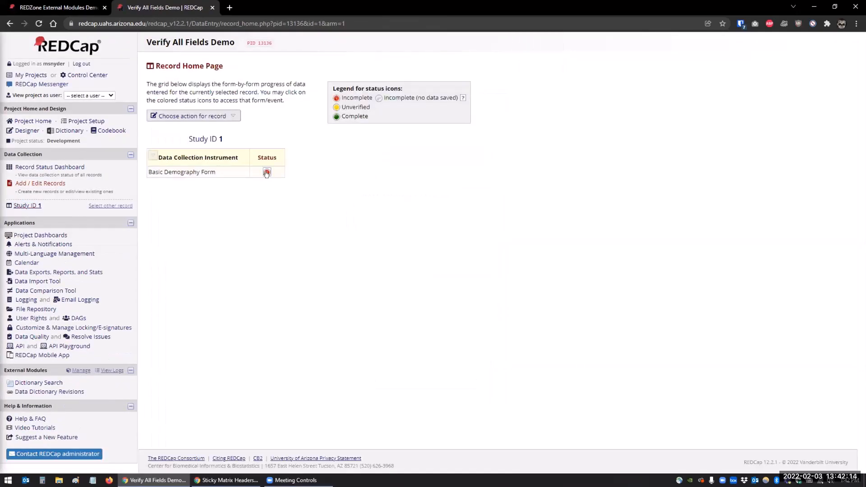
left_click(266, 173)
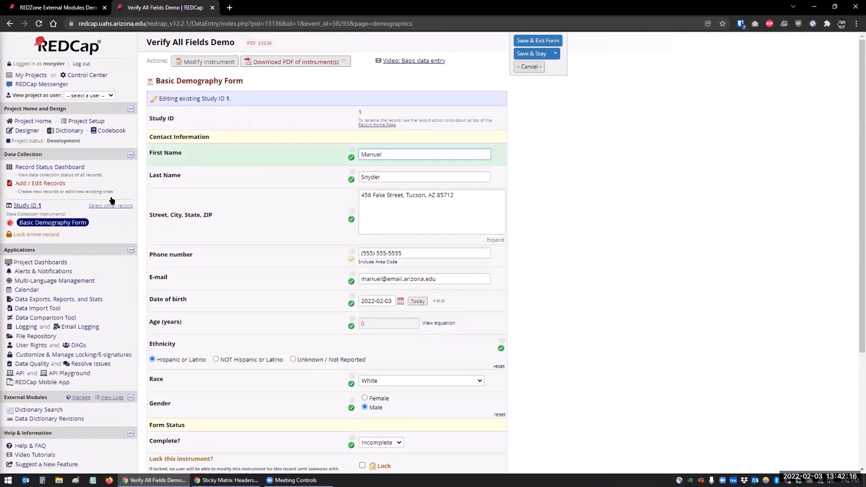
left_click(40, 184)
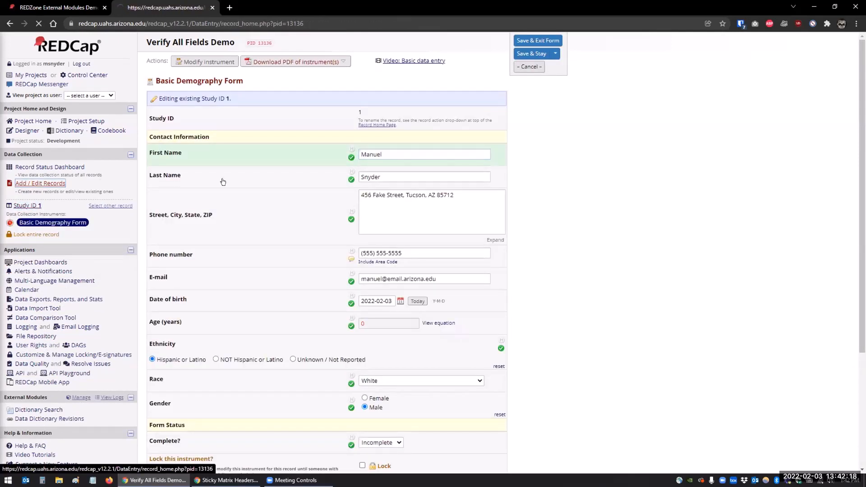
left_click(365, 179)
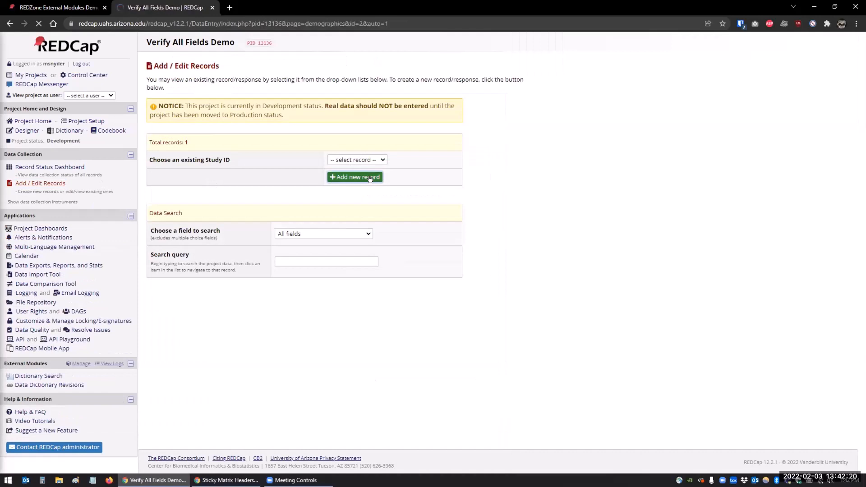
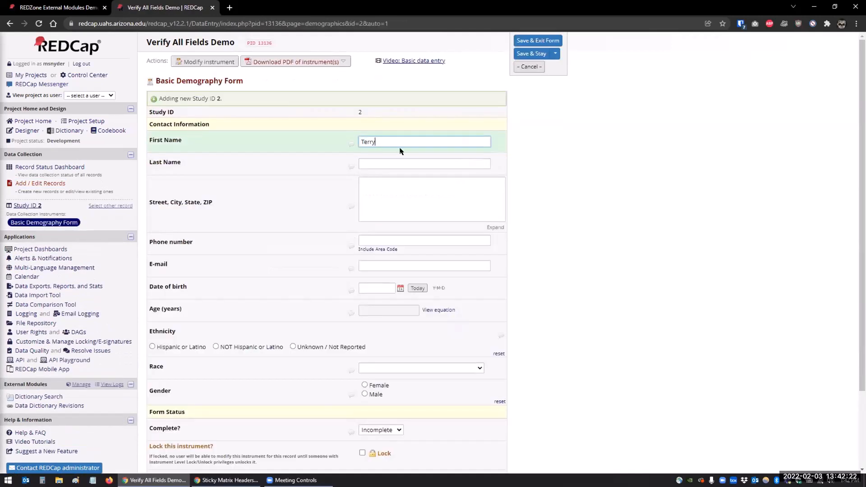
key("Tab")
key("Tab")
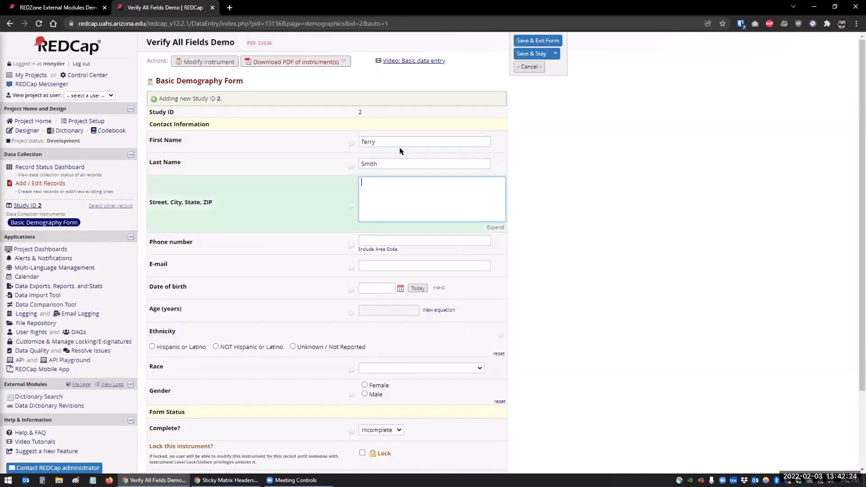
Enter the new record's street, city, state and ZIP address
type("123 Fake Street, Tucson, AZ 85712")
key("Tab")
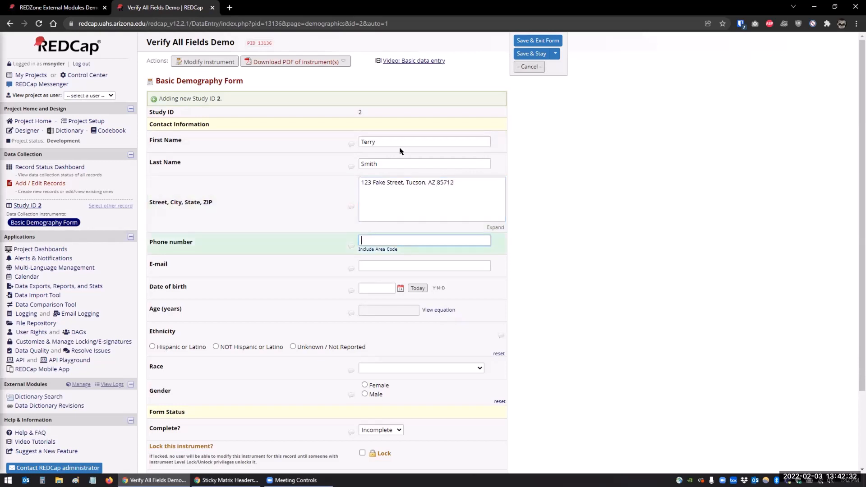
Fill in the phone number and e-mail, and set the date of birth to today
type("5555555555")
key("Tab")
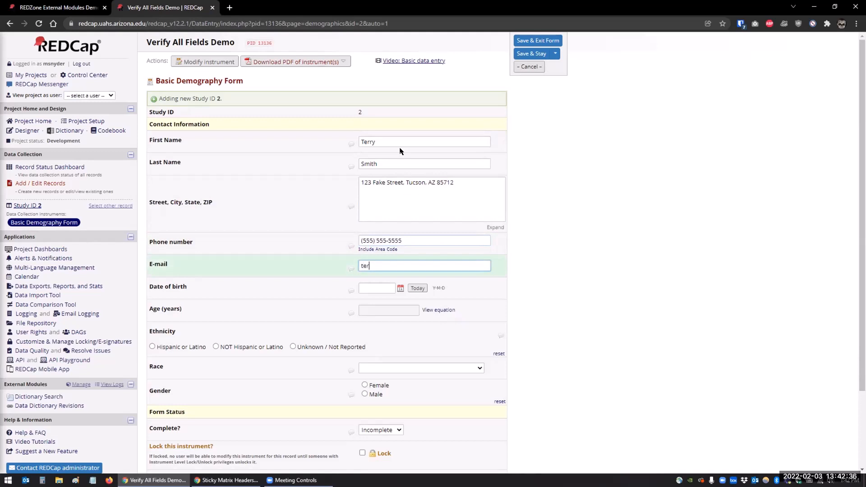
key("Tab")
left_click(418, 288)
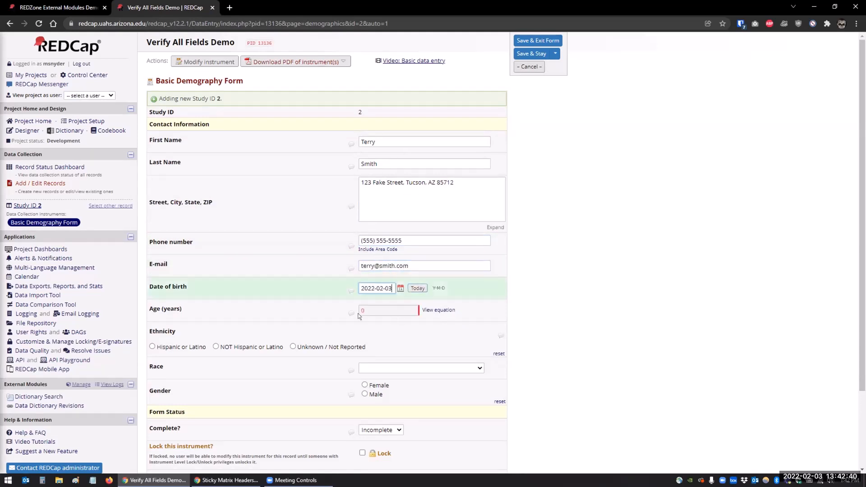
Set race to White and ethnicity to NOT Hispanic or Latino, then save and stay on the form
scroll(315, 288, "down", 3)
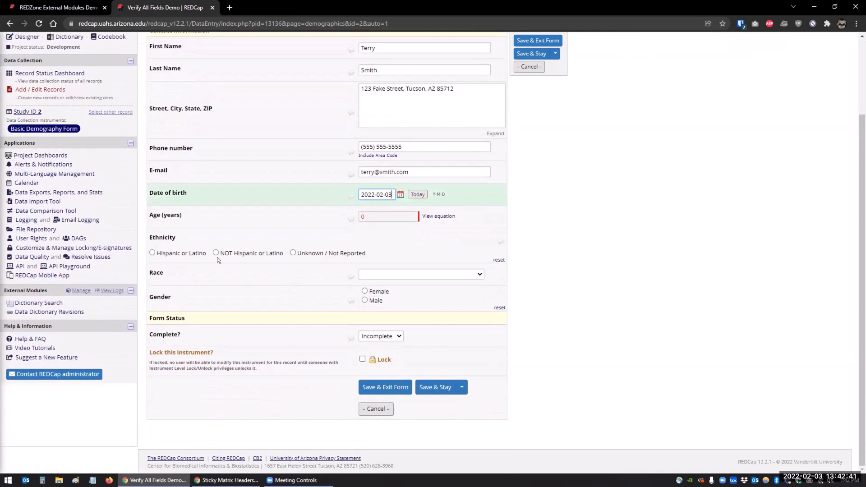
left_click(369, 274)
left_click(368, 326)
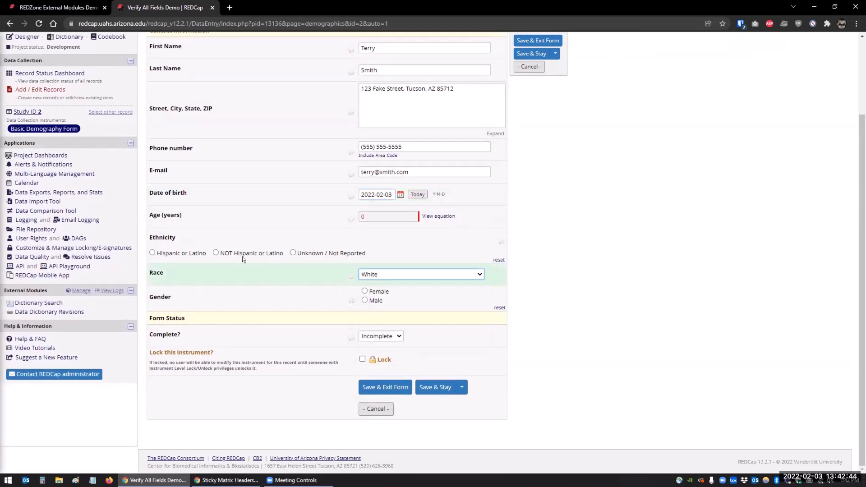
left_click(241, 253)
left_click(425, 389)
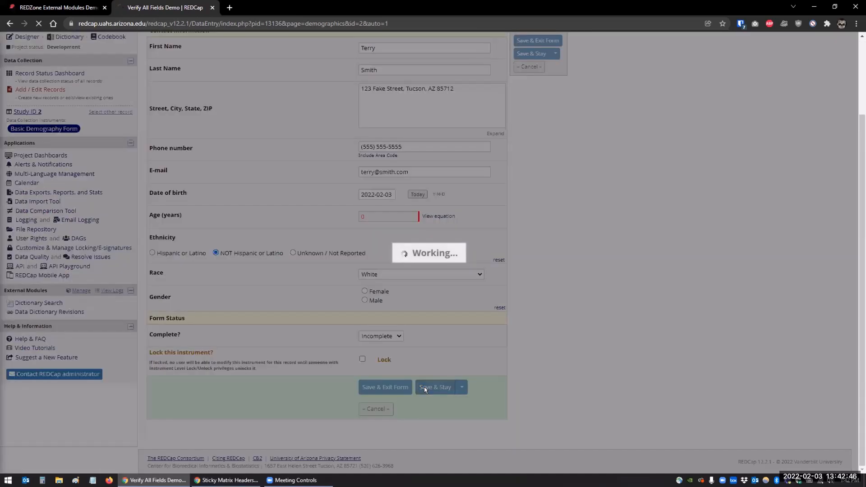
Set gender to Male and save the form again
scroll(374, 334, "down", 1)
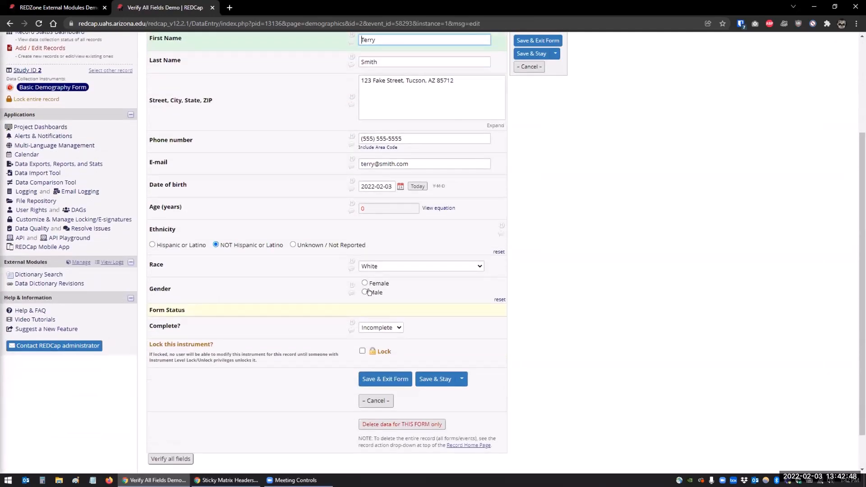
left_click(370, 292)
left_click(425, 377)
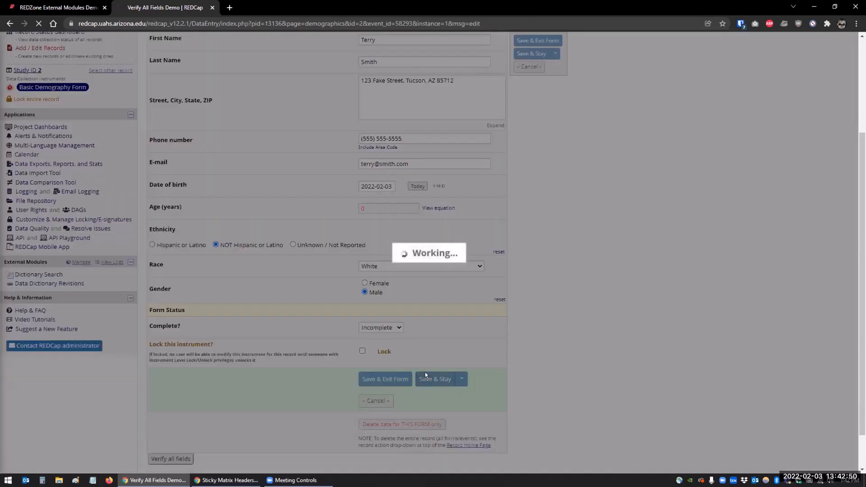
scroll(411, 183, "down", 1)
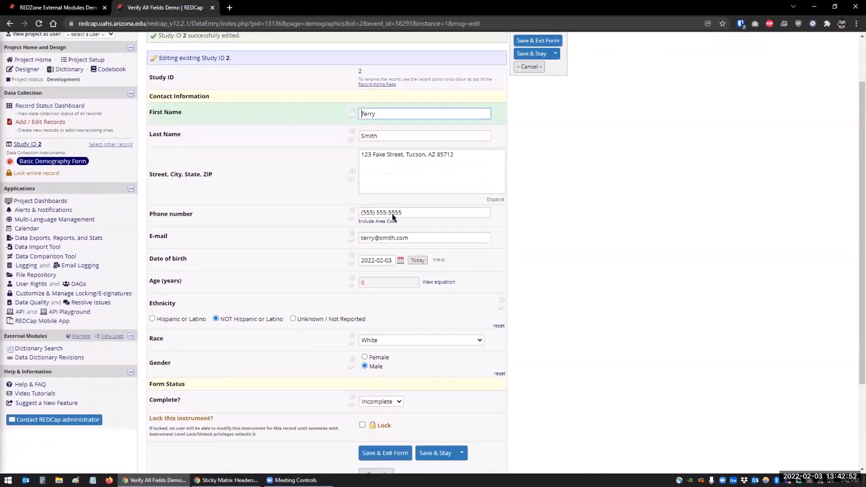
Start opening a query on the address in its Data Resolution Workflow, then cancel
scroll(610, 346, "up", 1)
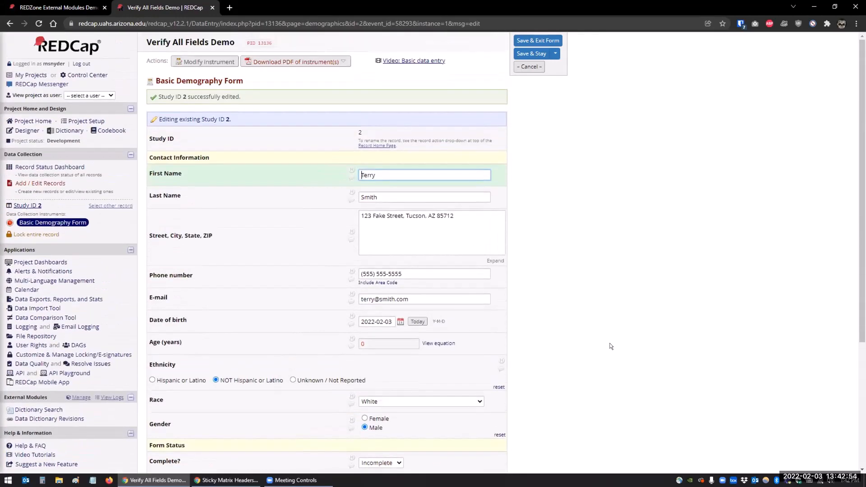
left_click(352, 239)
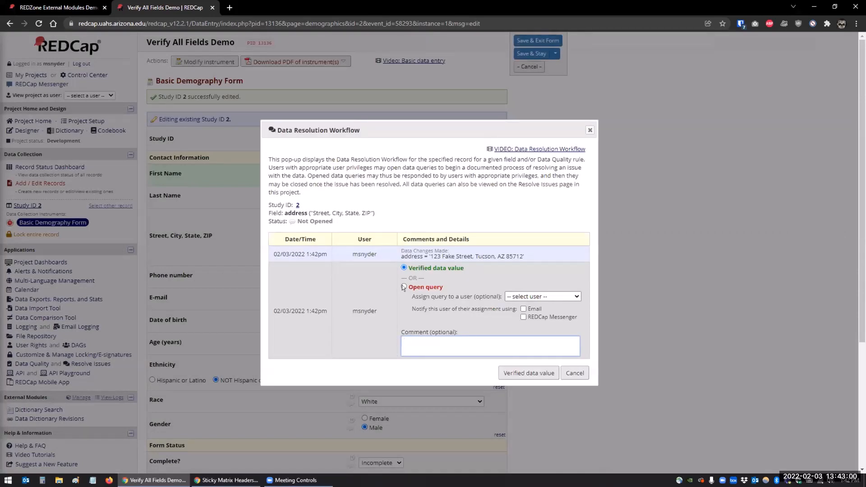
left_click(403, 287)
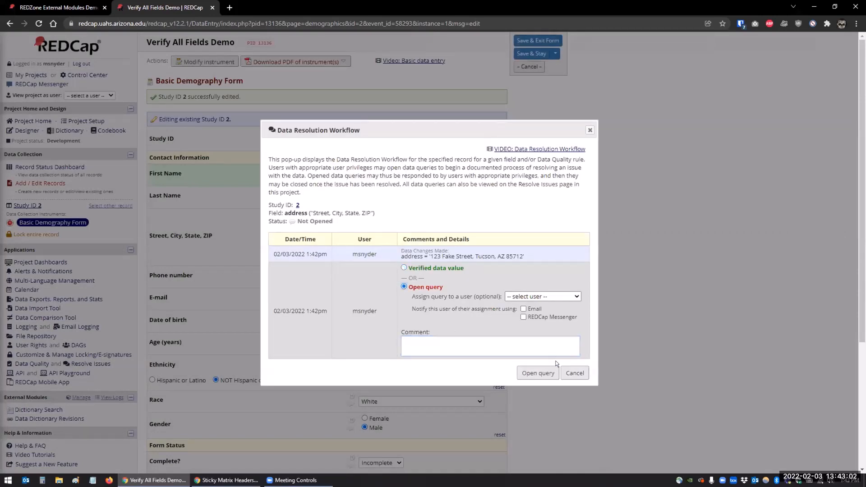
left_click(574, 373)
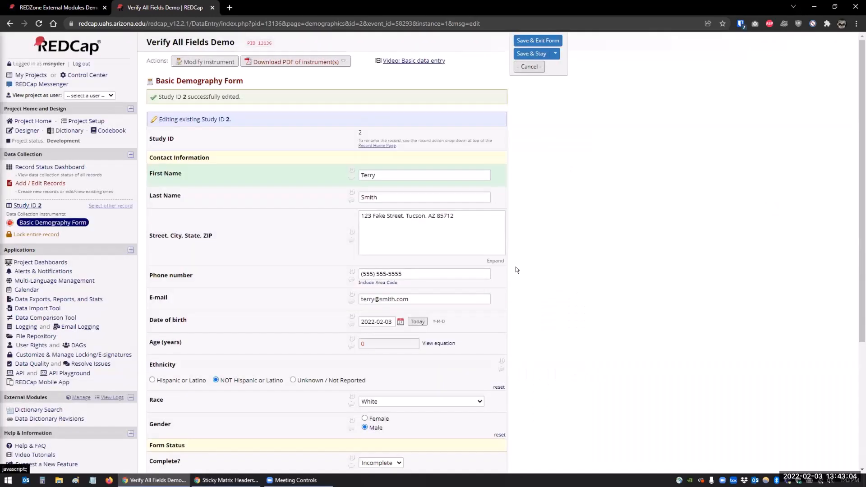
Verify all fields on the new record with the Verify all module and return to the form
scroll(226, 216, "down", 4)
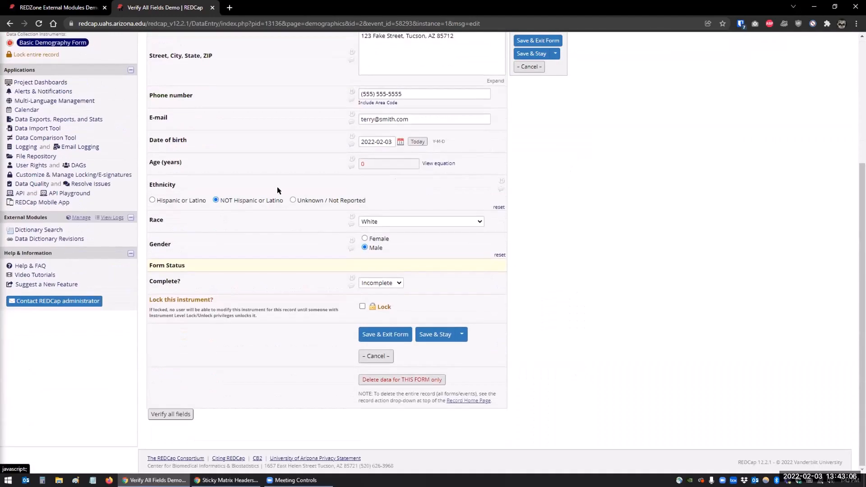
left_click(164, 413)
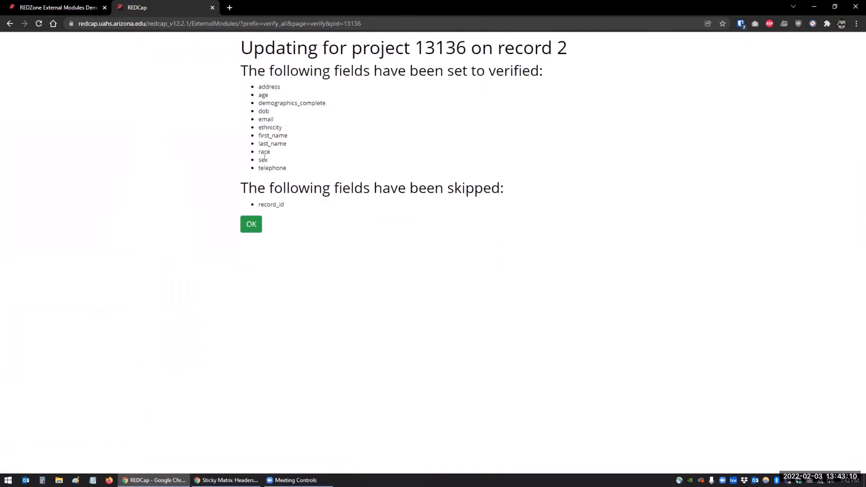
left_click(252, 225)
left_click(251, 225)
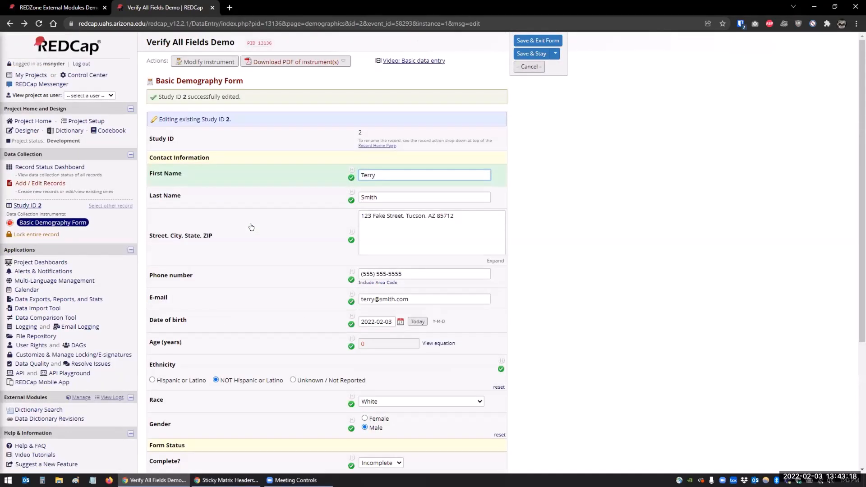
Replace the first name with a different value and save the form
left_click_drag(378, 175, 350, 175)
key("BackSpace")
type("John")
key("Tab")
scroll(347, 176, "down", 4)
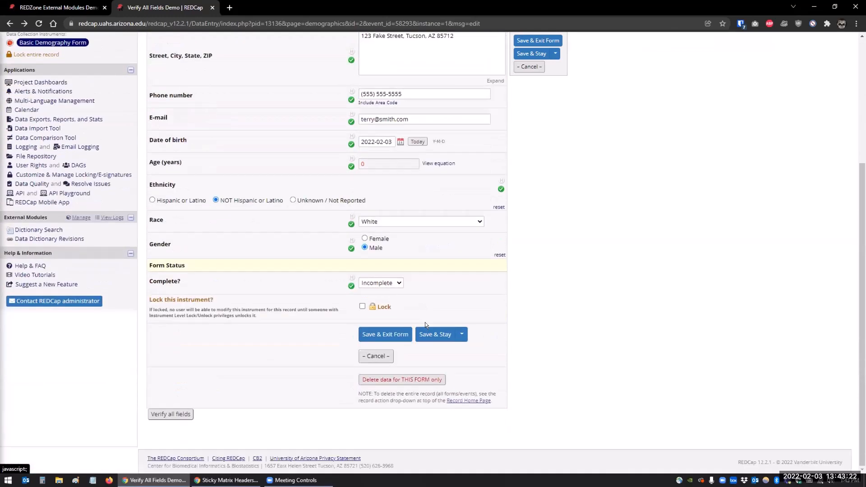
left_click(434, 334)
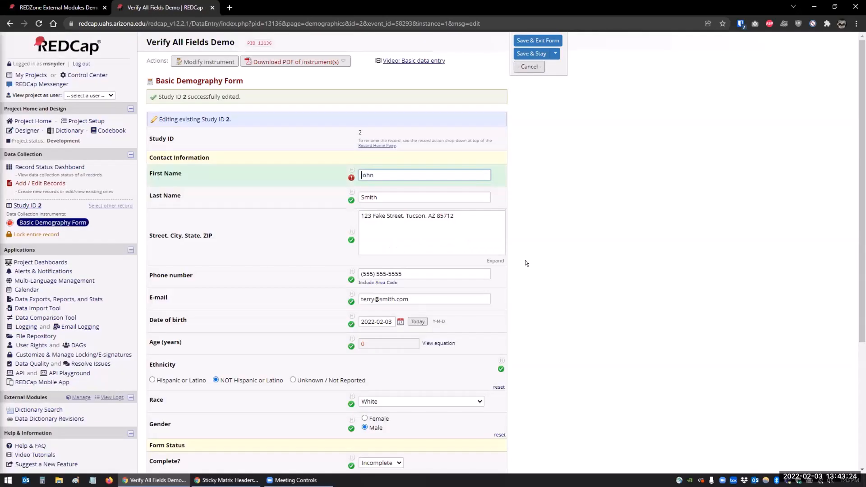
Open the first name's Data Resolution Workflow and close it without changes
left_click(351, 176)
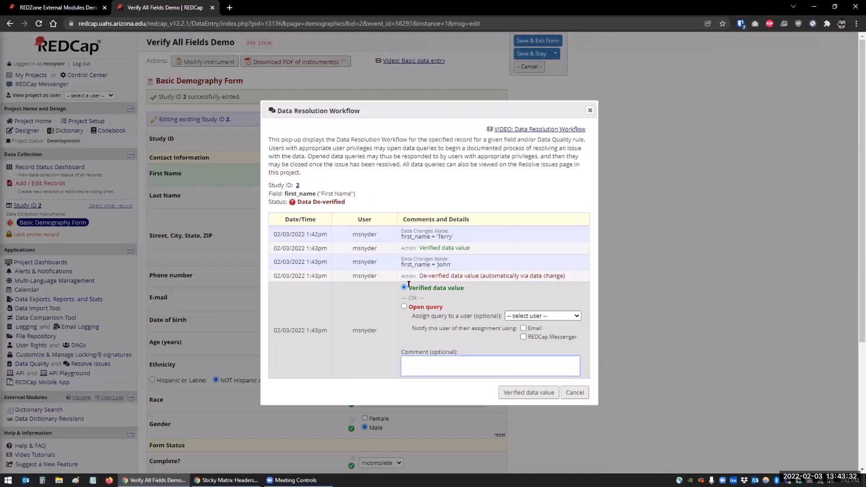
left_click(574, 393)
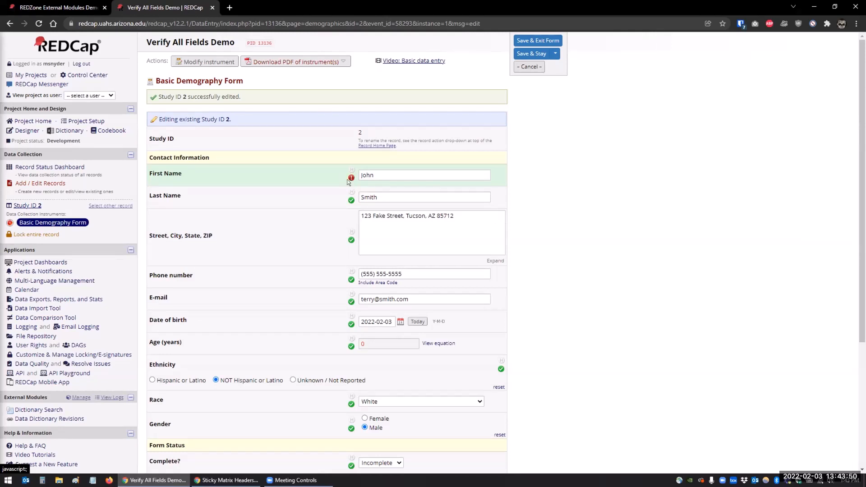
scroll(352, 365, "down", 3)
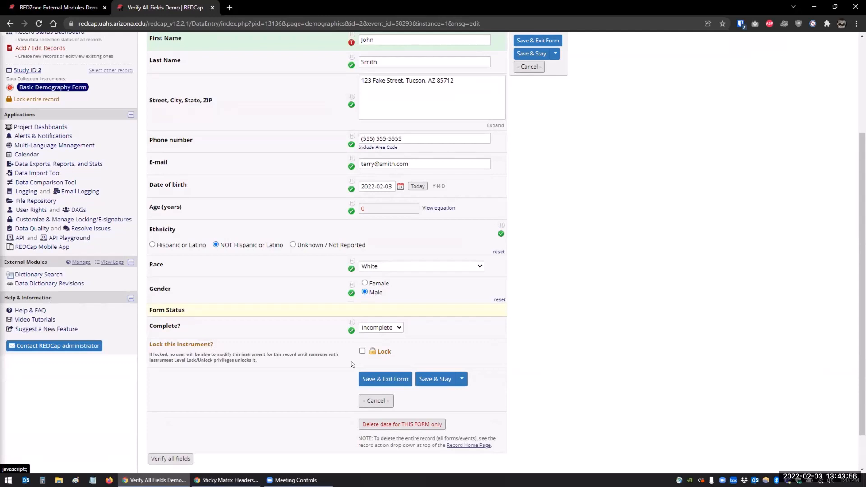
scroll(352, 364, "up", 2)
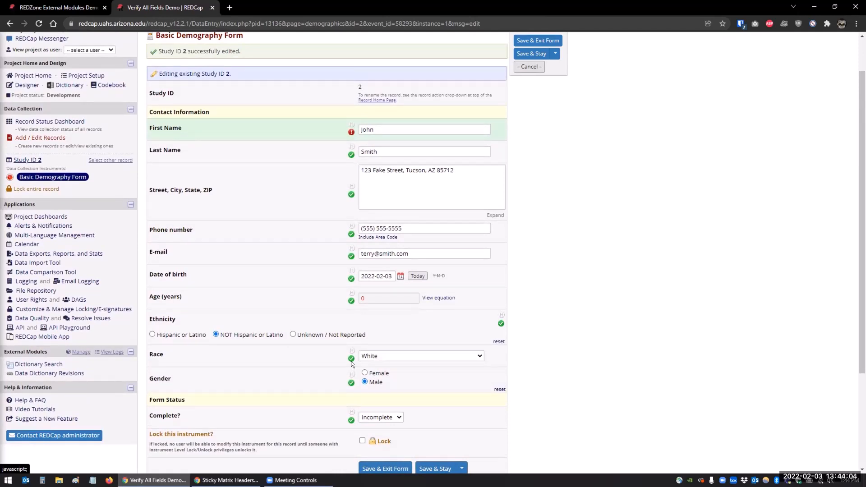
Check the Resolve Issues dashboard and return to the Record Status Dashboard
left_click(87, 319)
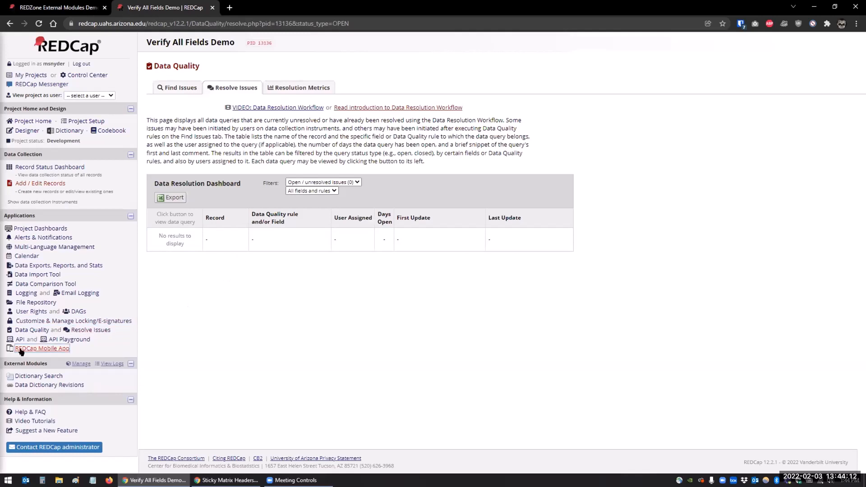
left_click(50, 167)
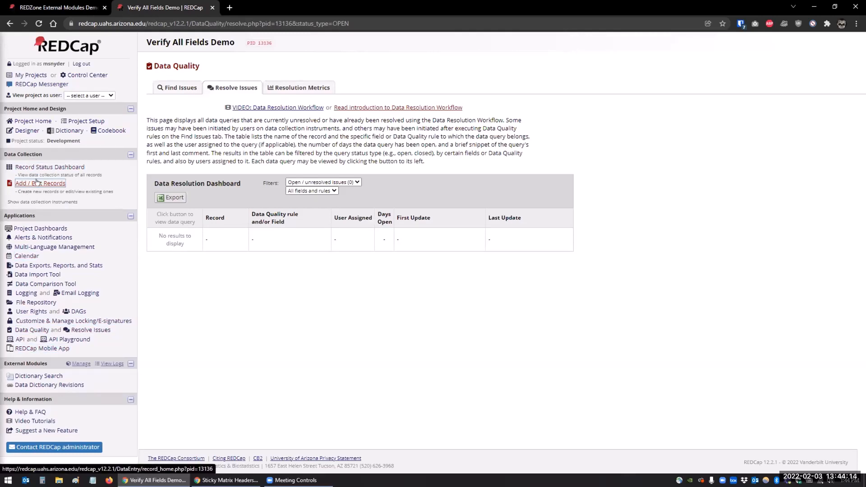
left_click(41, 167)
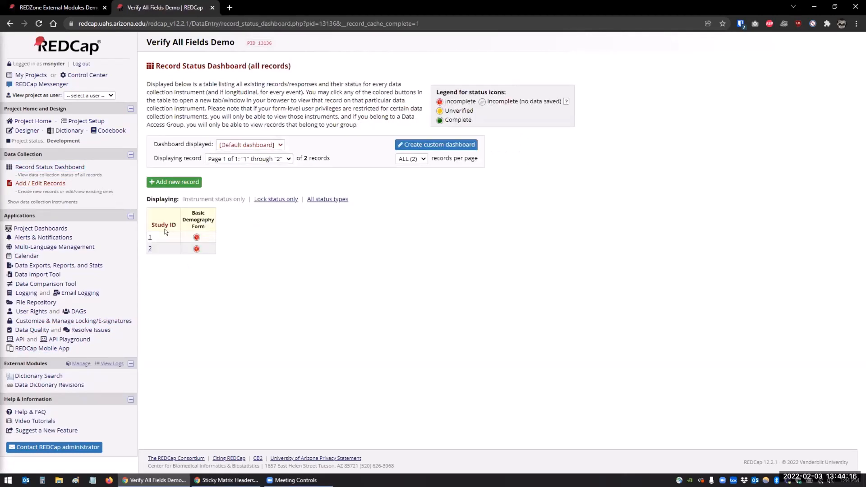
On record 2's form, start a query on the first name, assigned to the demo user with REDCap Messenger notification
left_click(197, 248)
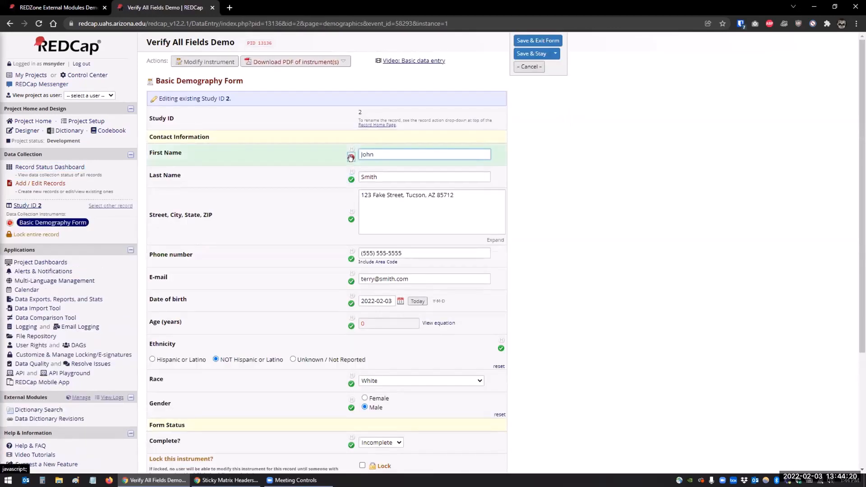
left_click(351, 158)
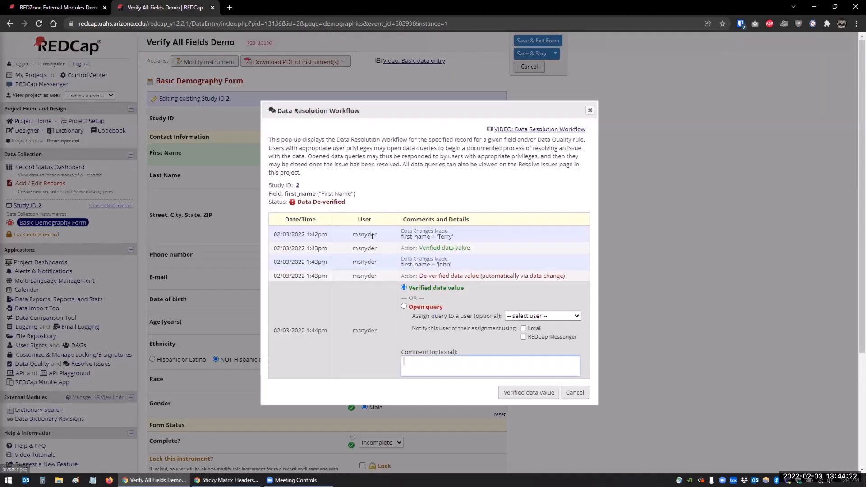
left_click(403, 306)
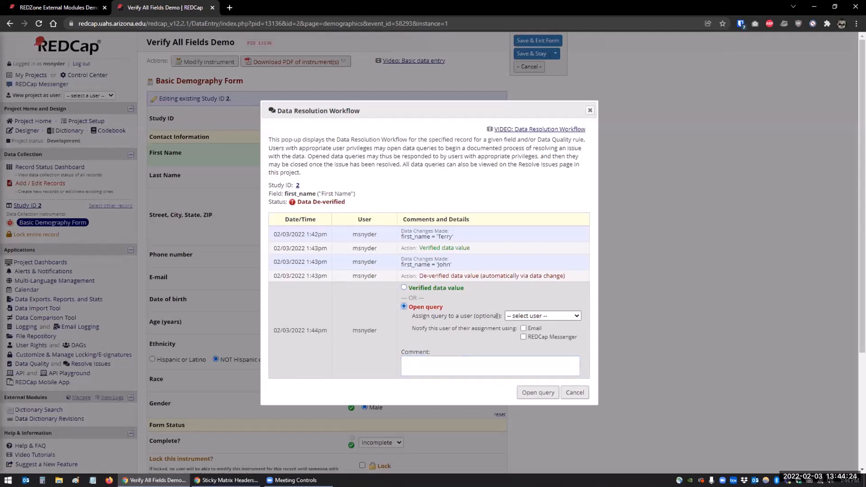
left_click(518, 317)
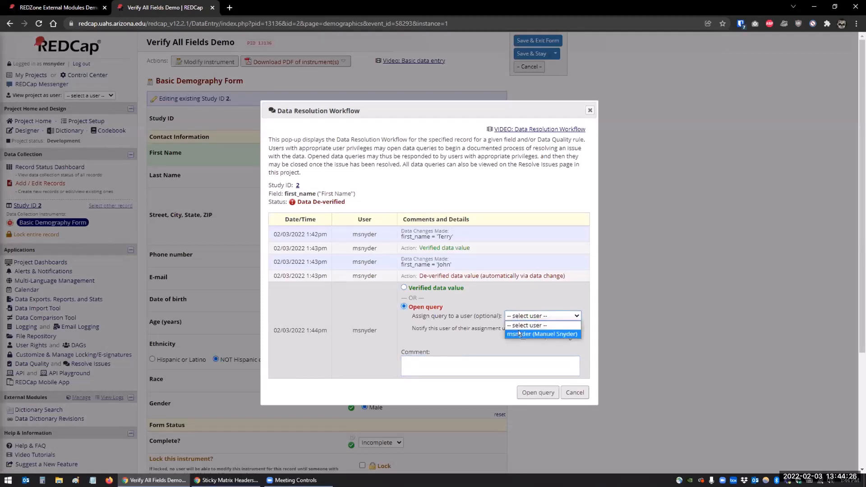
left_click(522, 332)
left_click(523, 337)
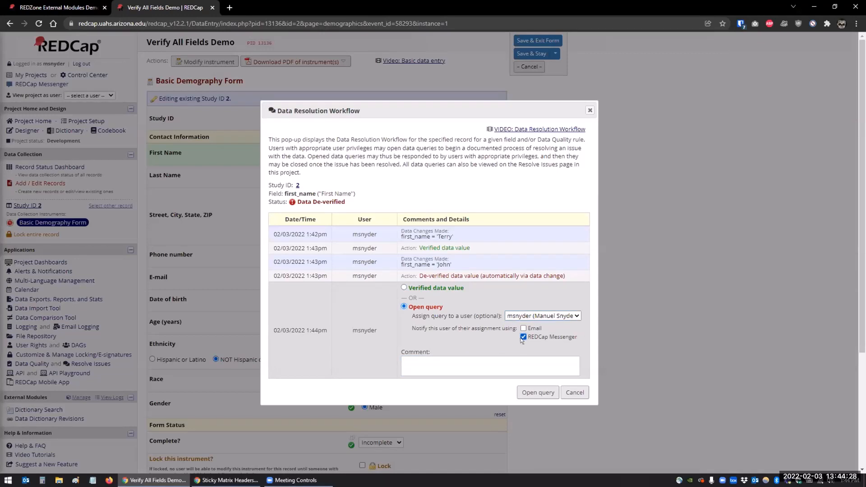
Enter a comment asking to change the first name back to its original value and open the query
left_click(508, 371)
type("Th")
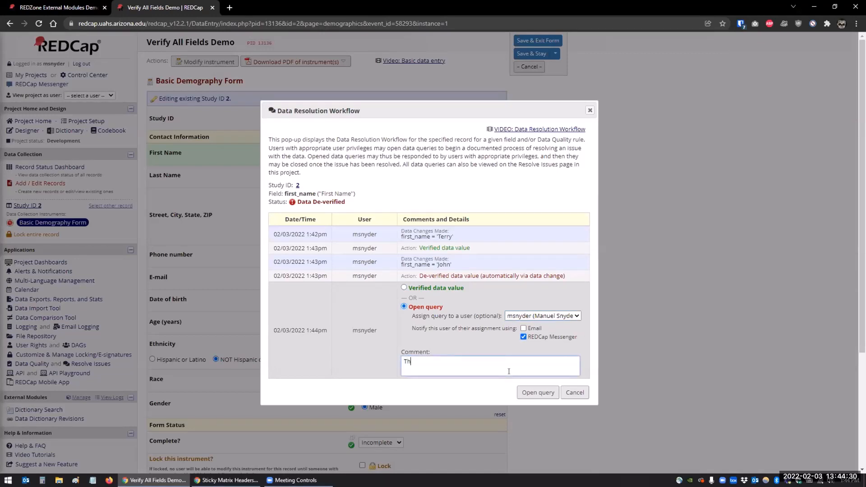
type("Should be \"Terry\". Please fix.")
left_click(521, 391)
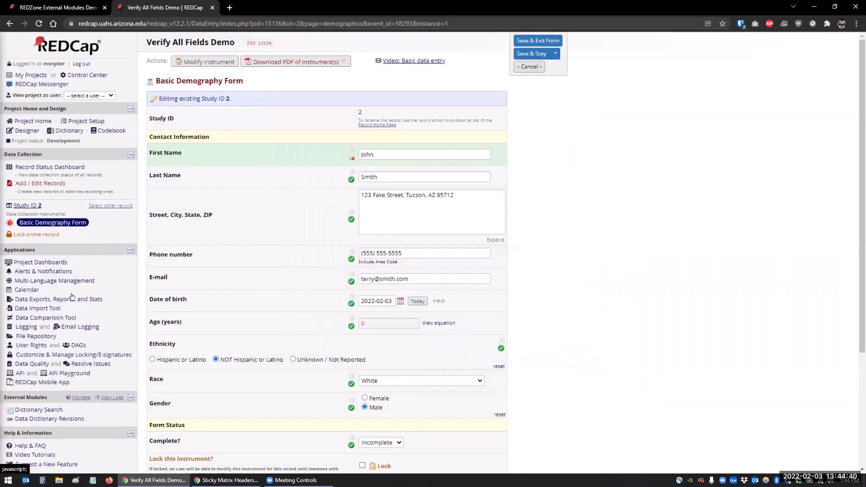
Review the open query and the status filter options on the Resolve Issues dashboard
left_click(99, 365)
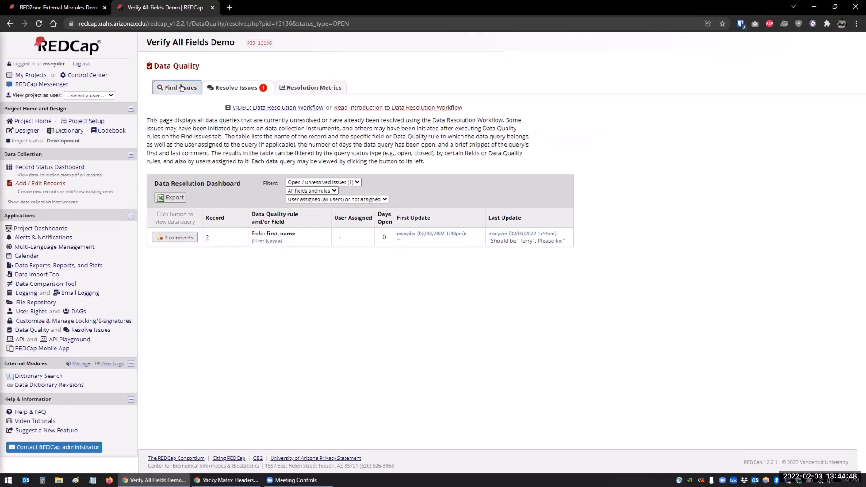
left_click(300, 182)
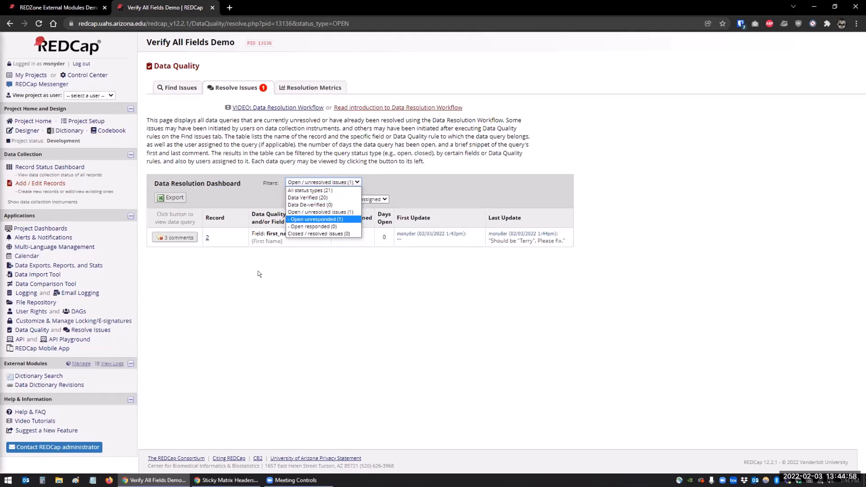
key("Down")
key("Down")
key("Escape")
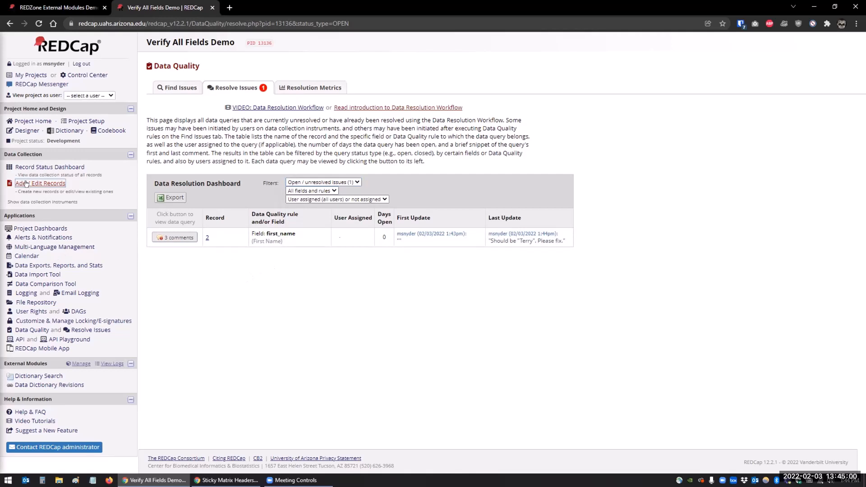
Open record 1's form, replace its first name with the same value as record 2 and save
left_click(40, 183)
left_click(20, 168)
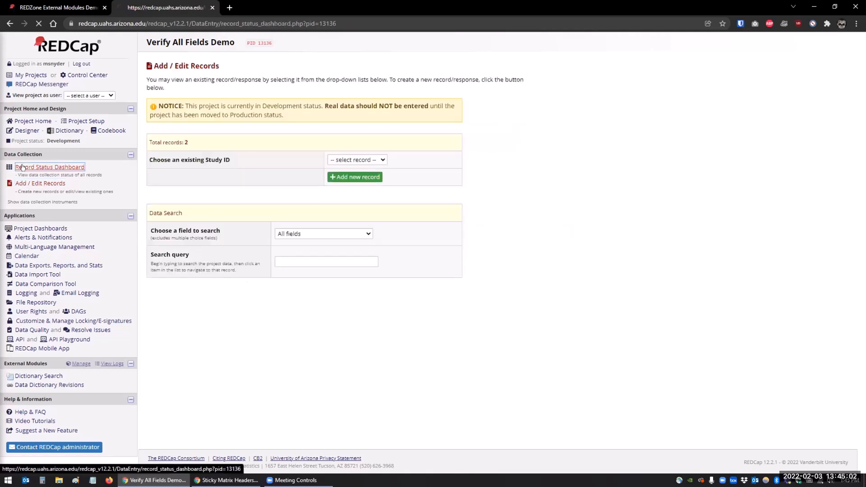
left_click(195, 237)
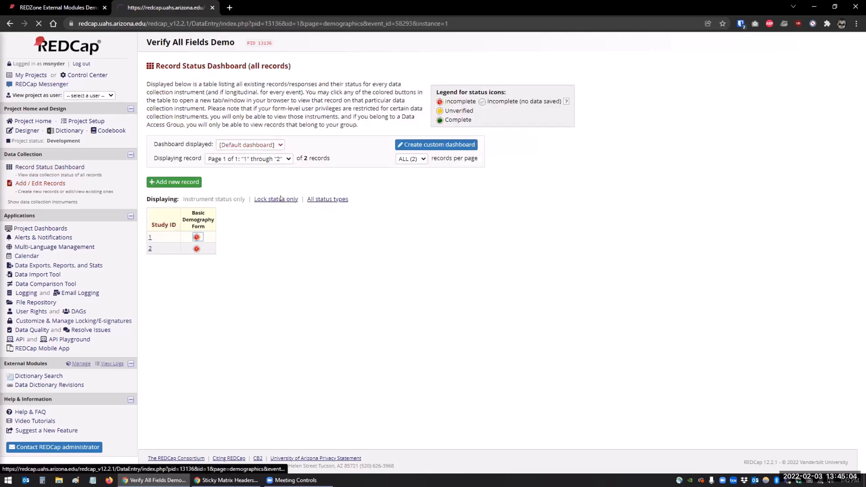
double_click(357, 150)
key("BackSpace")
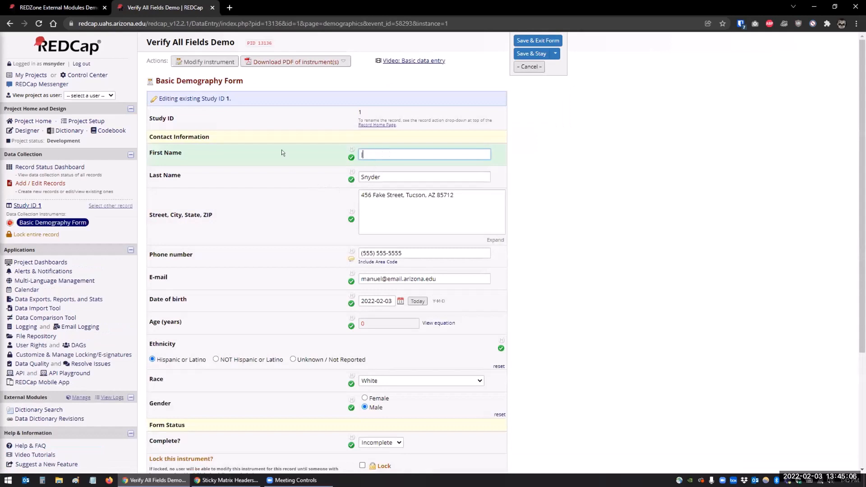
type("John")
key("Tab")
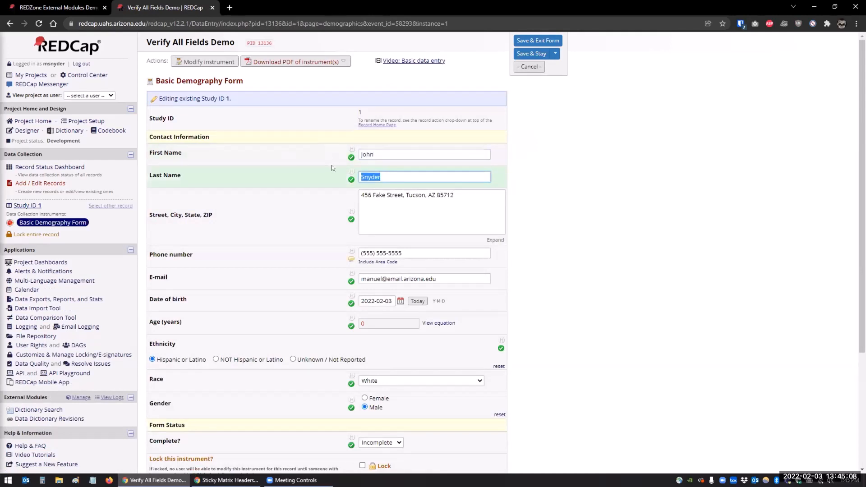
left_click(533, 53)
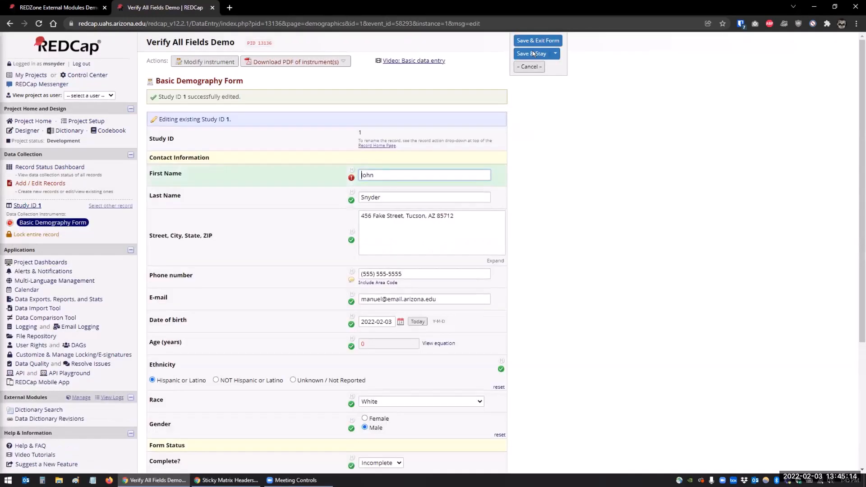
Filter the Resolve Issues dashboard to de-verified data, then to all status types, and browse the list
left_click(87, 364)
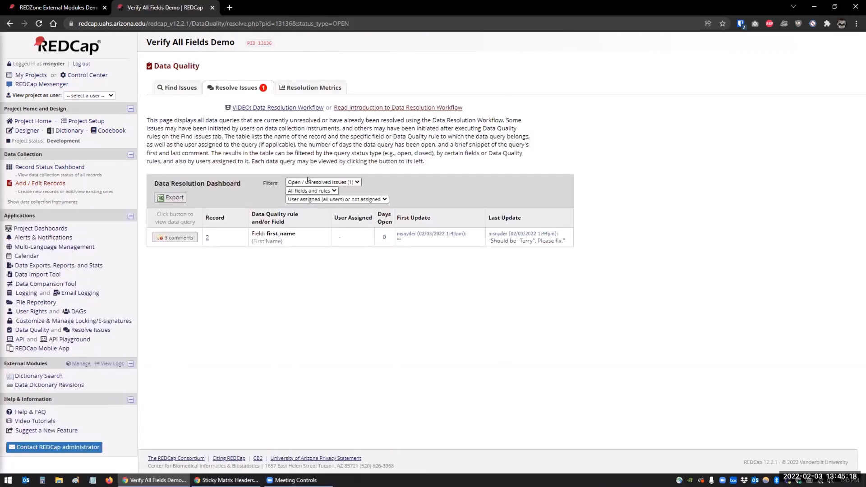
left_click(307, 181)
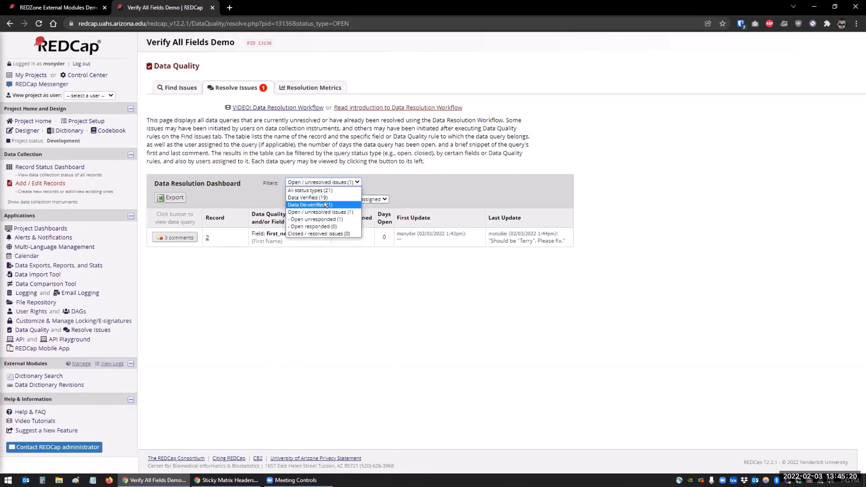
left_click(311, 205)
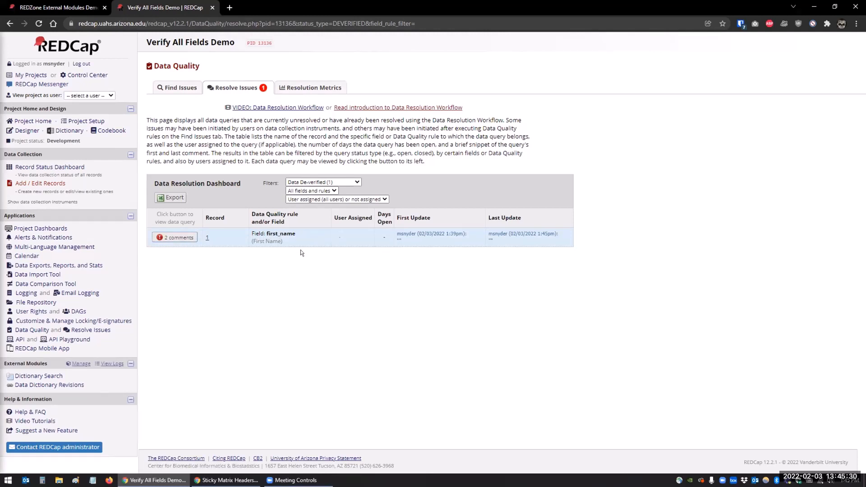
left_click(307, 182)
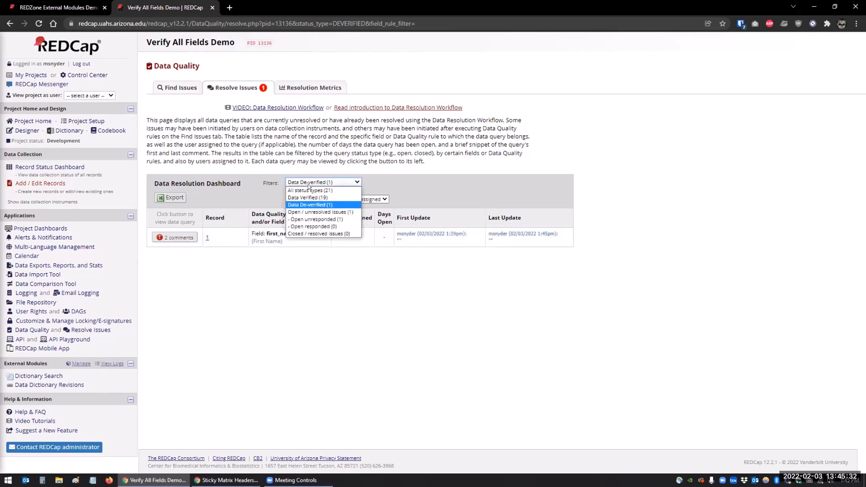
left_click(310, 190)
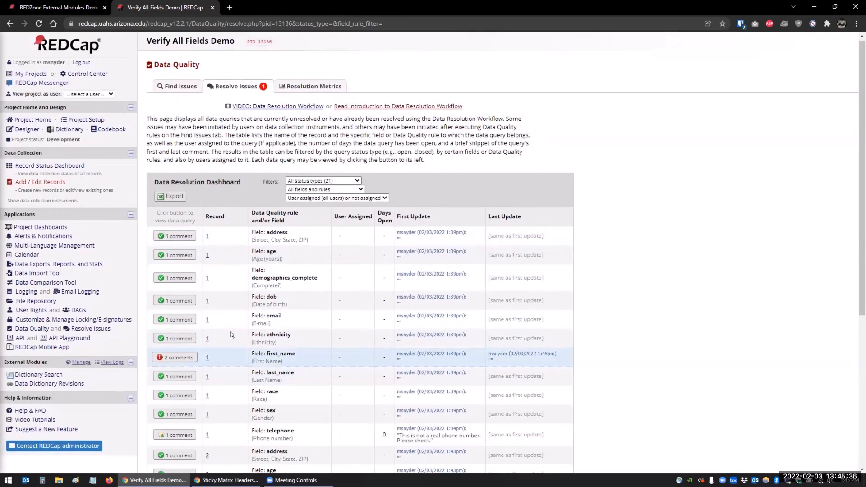
scroll(198, 338, "down", 5)
scroll(209, 340, "up", 3)
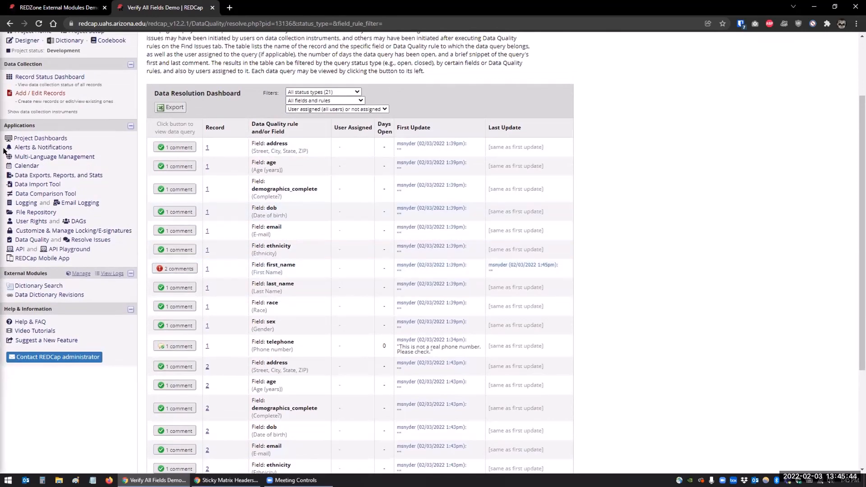
scroll(26, 156, "up", 2)
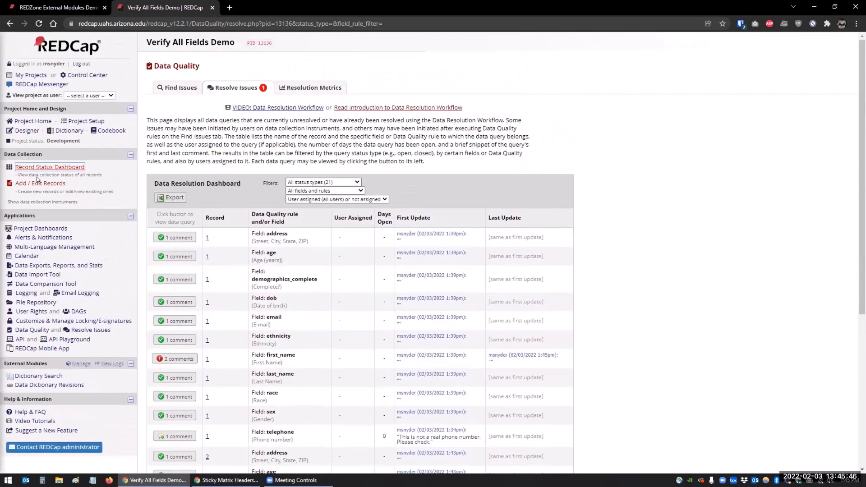
Open record 1's form and run Verify all fields, then return to the form
left_click(49, 166)
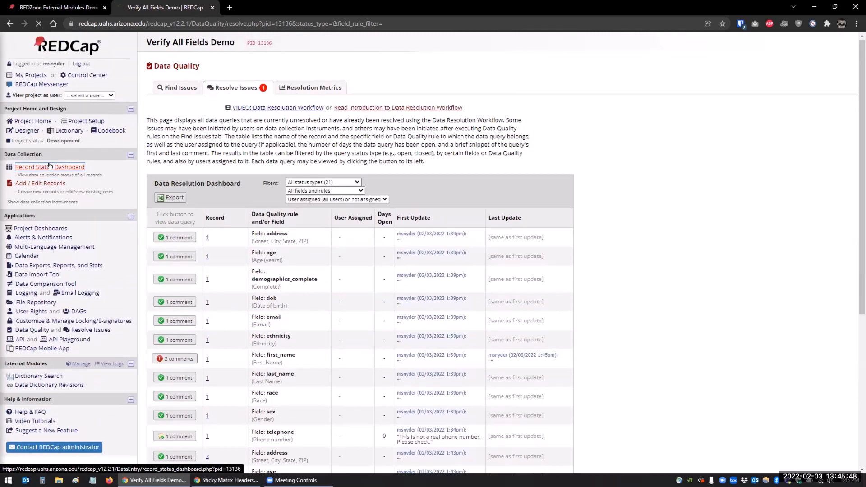
left_click(196, 238)
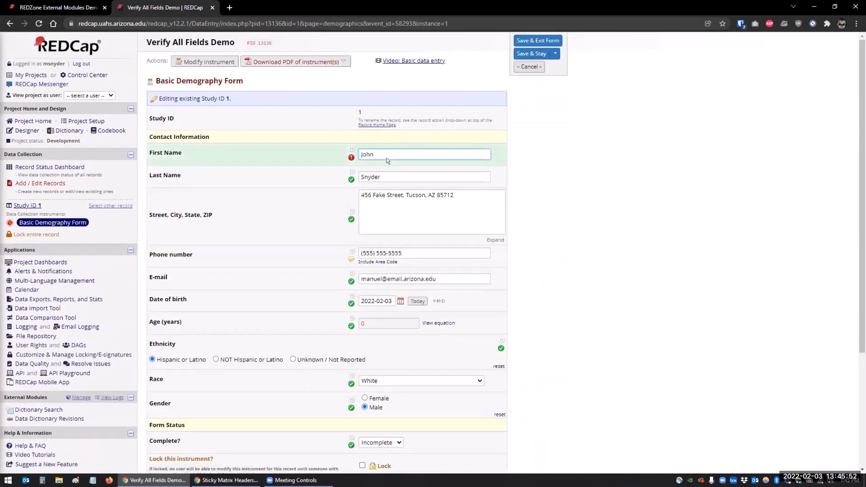
scroll(199, 393, "down", 4)
left_click(171, 413)
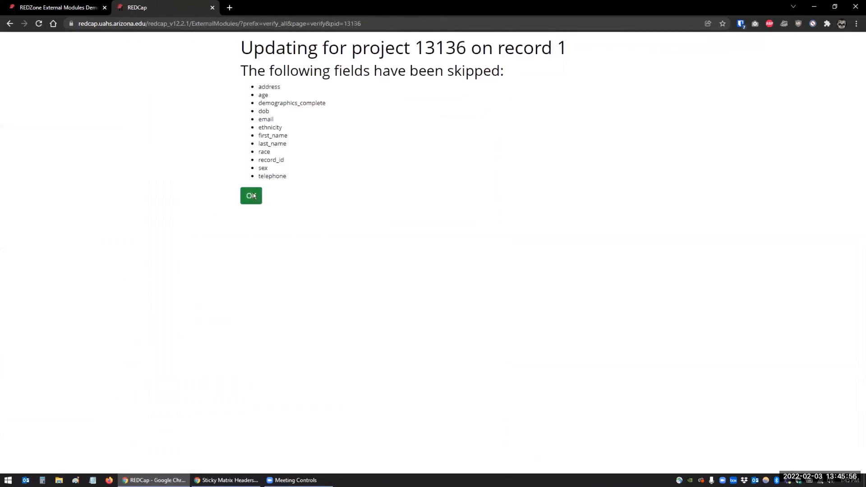
left_click(251, 195)
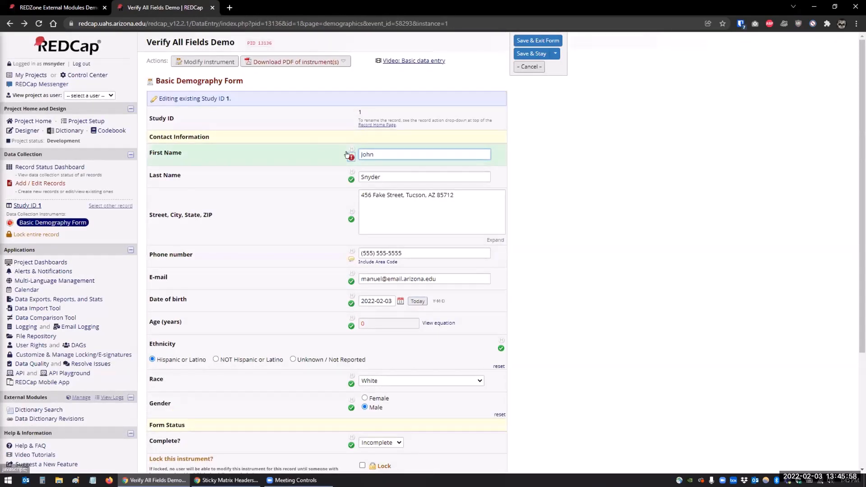
Reload the form and mark record 1's first name as verified data value in its Data Resolution Workflow
scroll(178, 308, "down", 4)
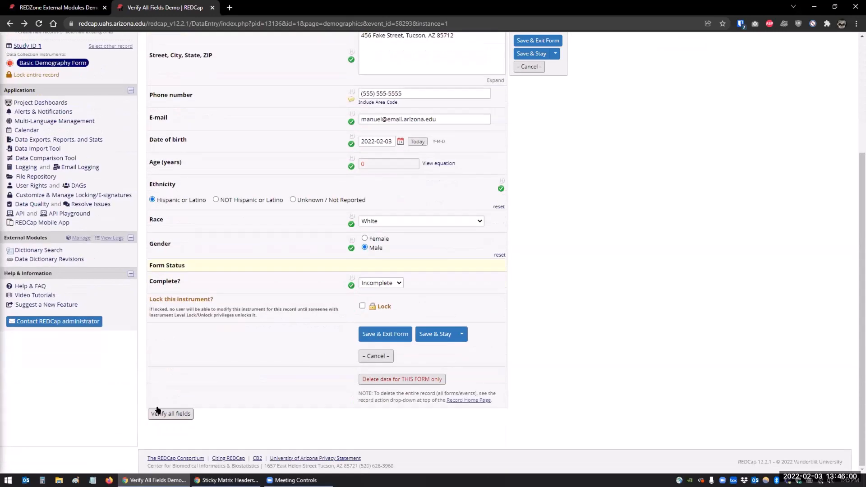
left_click(39, 24)
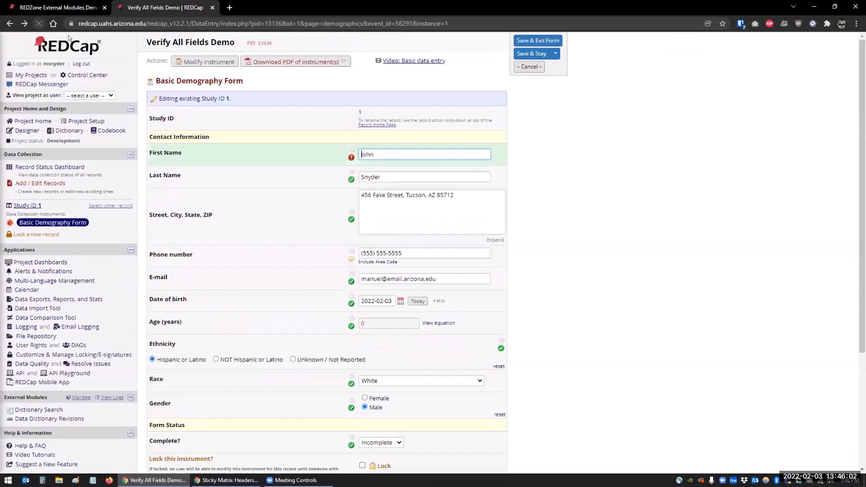
left_click(351, 157)
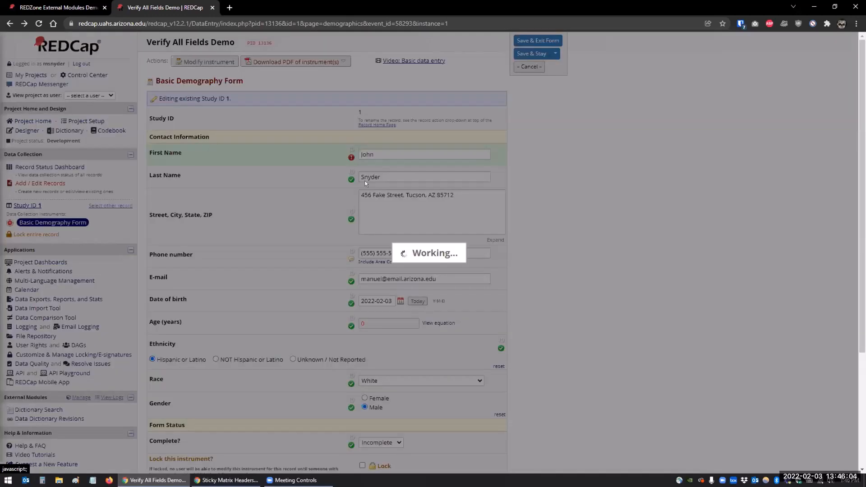
left_click(516, 392)
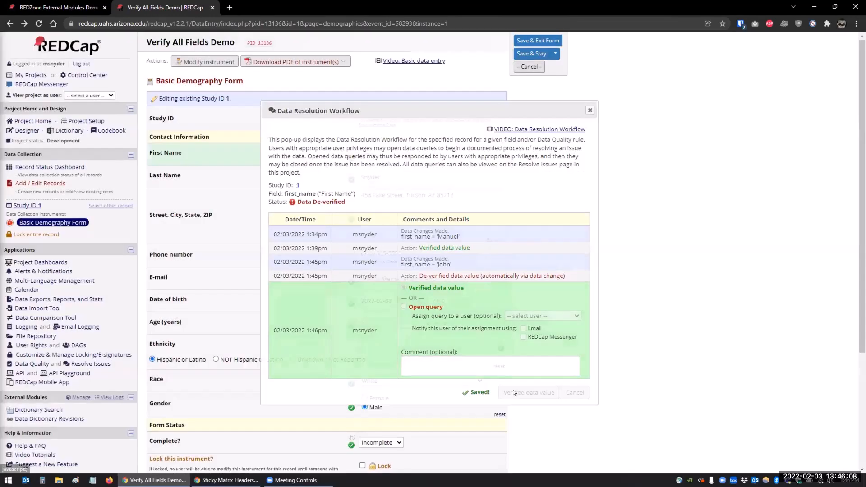
left_click(34, 19)
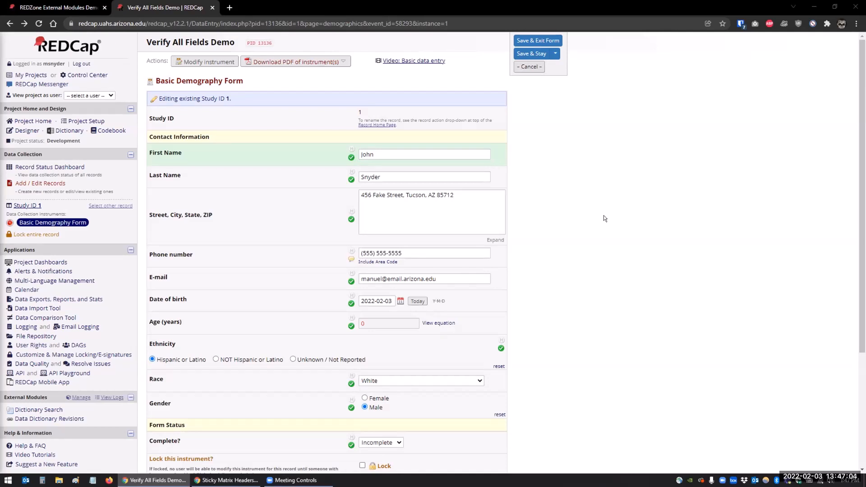
scroll(604, 219, "down", 2)
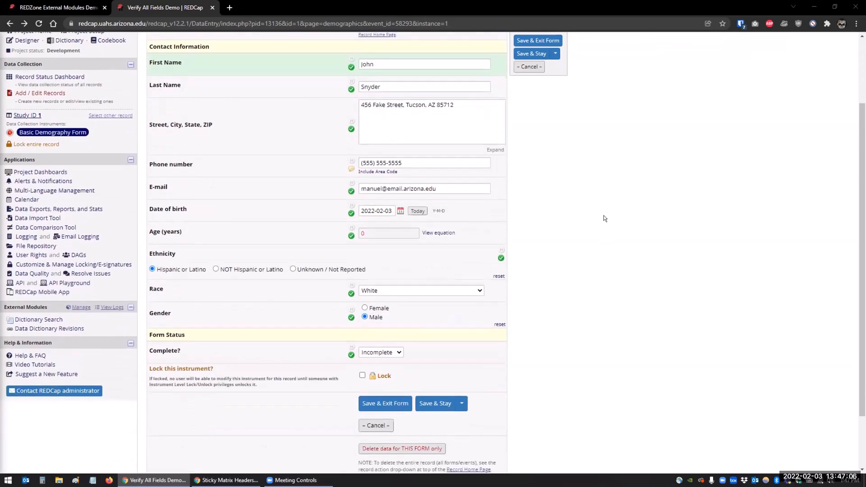